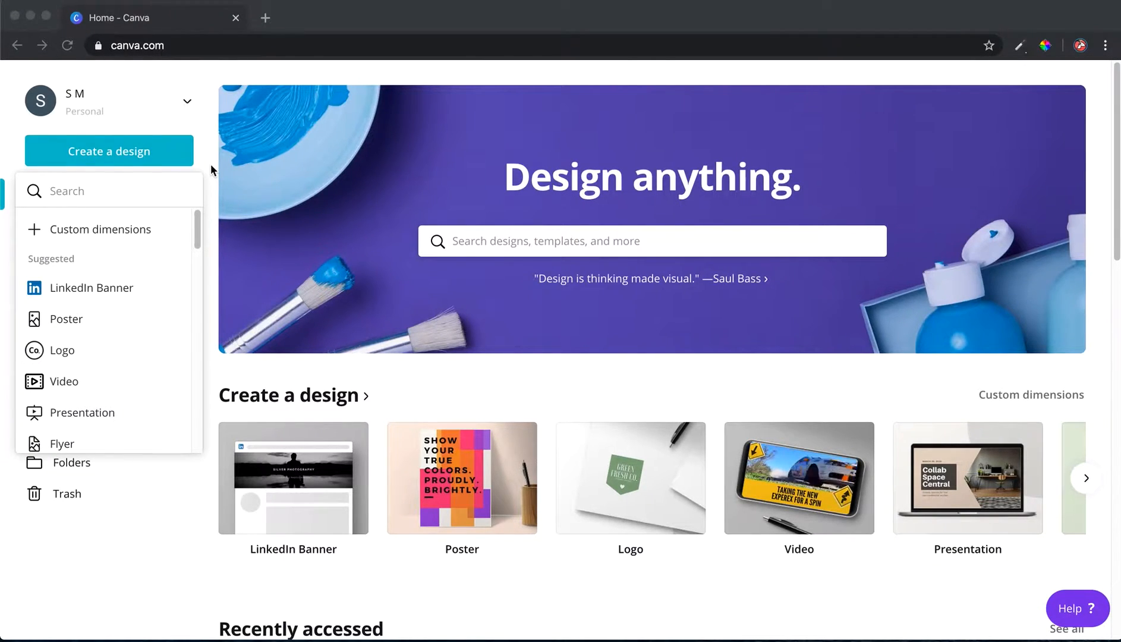
Start a new design using the Logo design type
{"action": "left_click", "coordinate": [207, 167]}
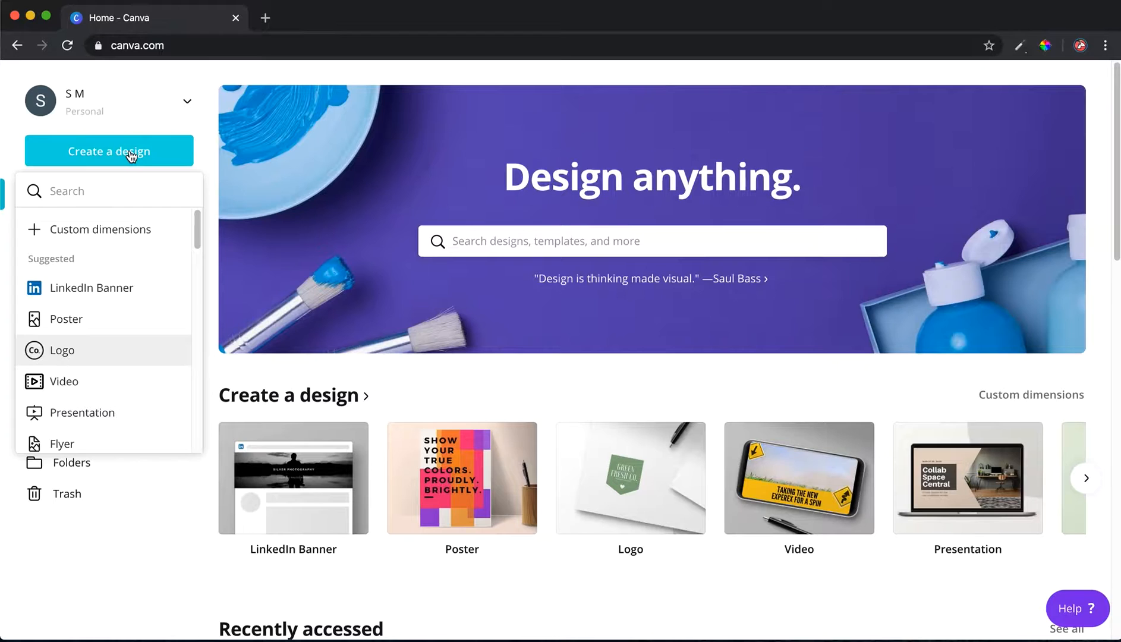
{"action": "left_click", "coordinate": [131, 155]}
{"action": "left_click", "coordinate": [131, 154]}
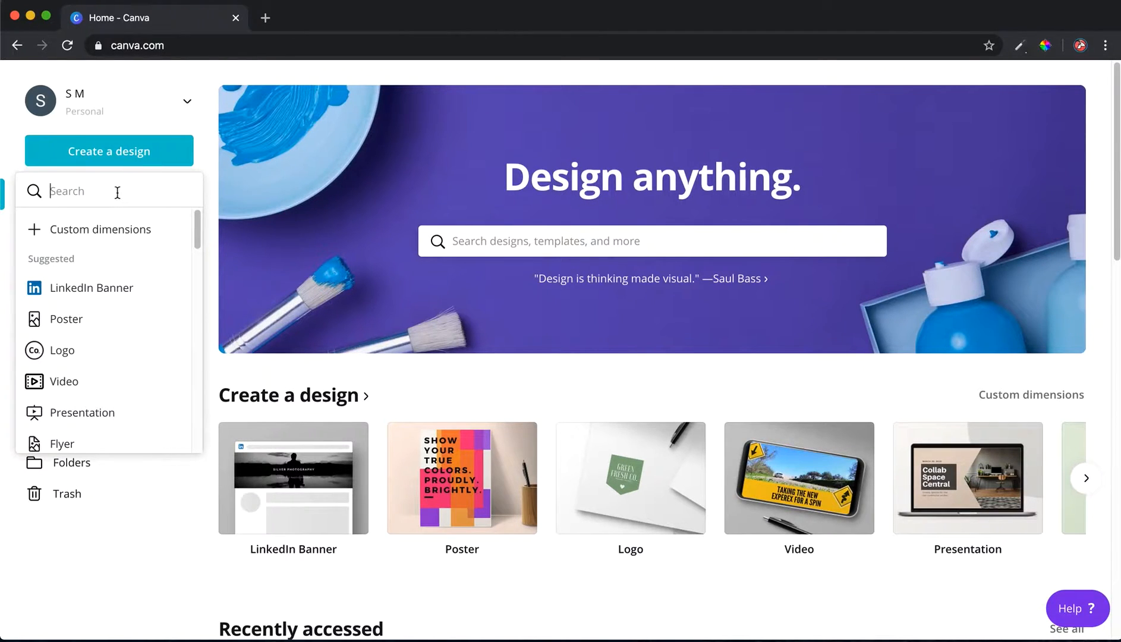
{"action": "type", "text": "lo"}
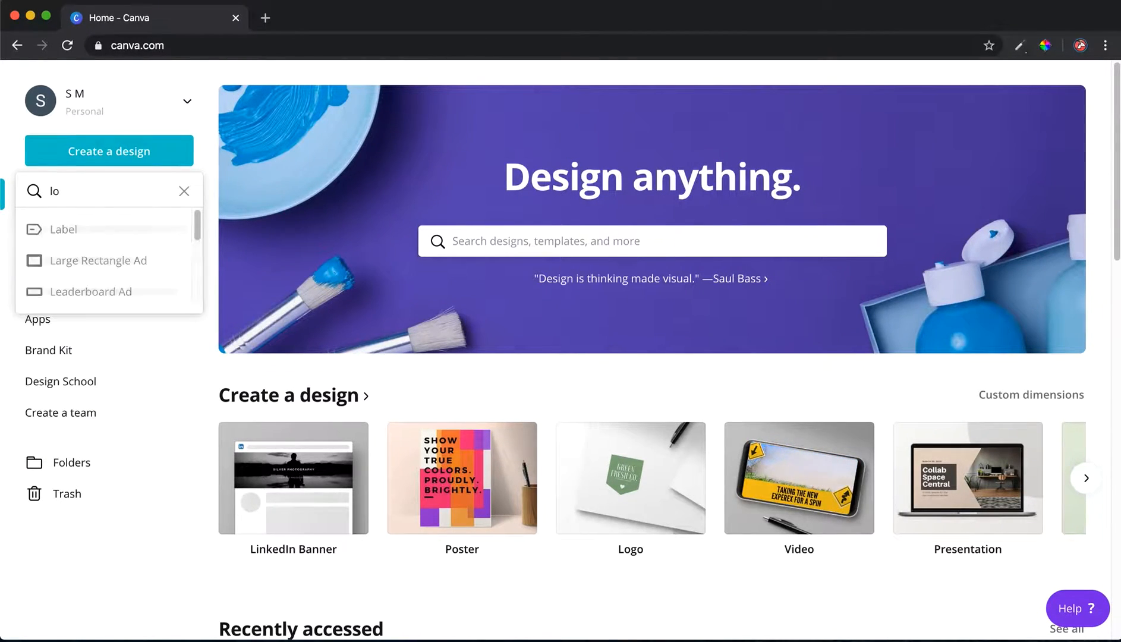
{"action": "left_click", "coordinate": [122, 230]}
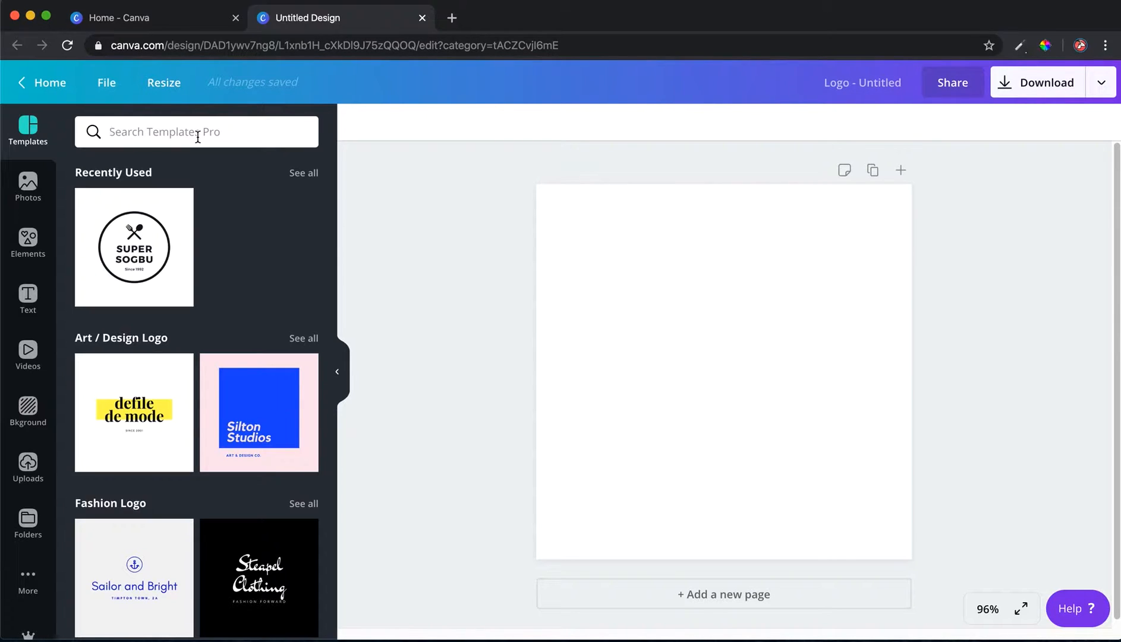
Search the elements library for travel graphics
{"action": "type", "text": "tr"}
{"action": "left_click", "coordinate": [28, 137]}
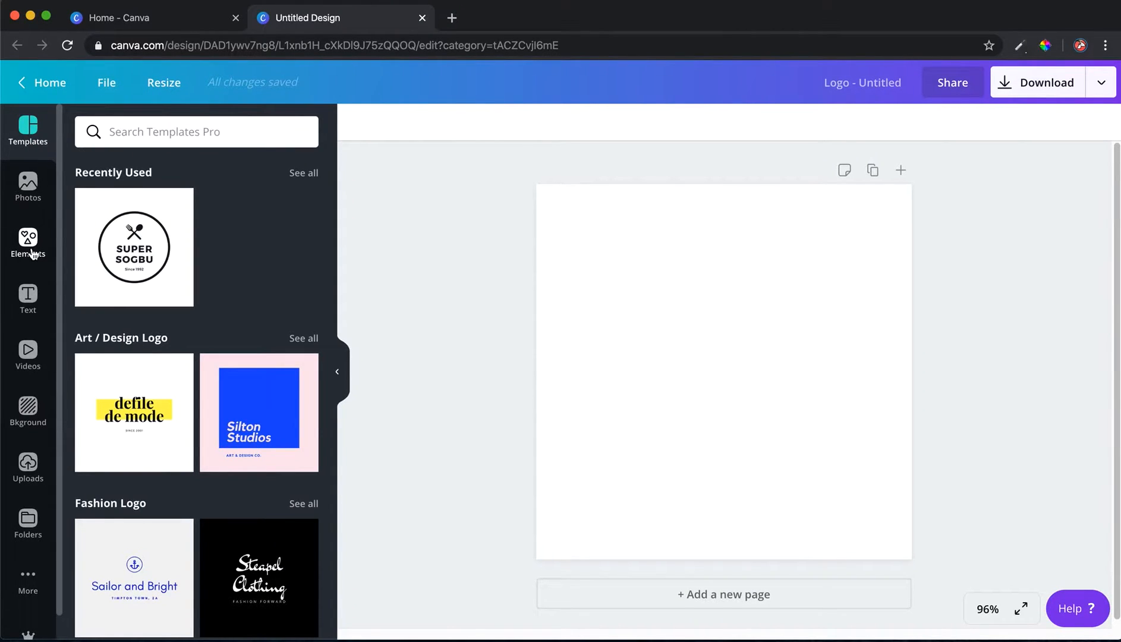
{"action": "left_click", "coordinate": [33, 254]}
{"action": "left_click", "coordinate": [154, 133]}
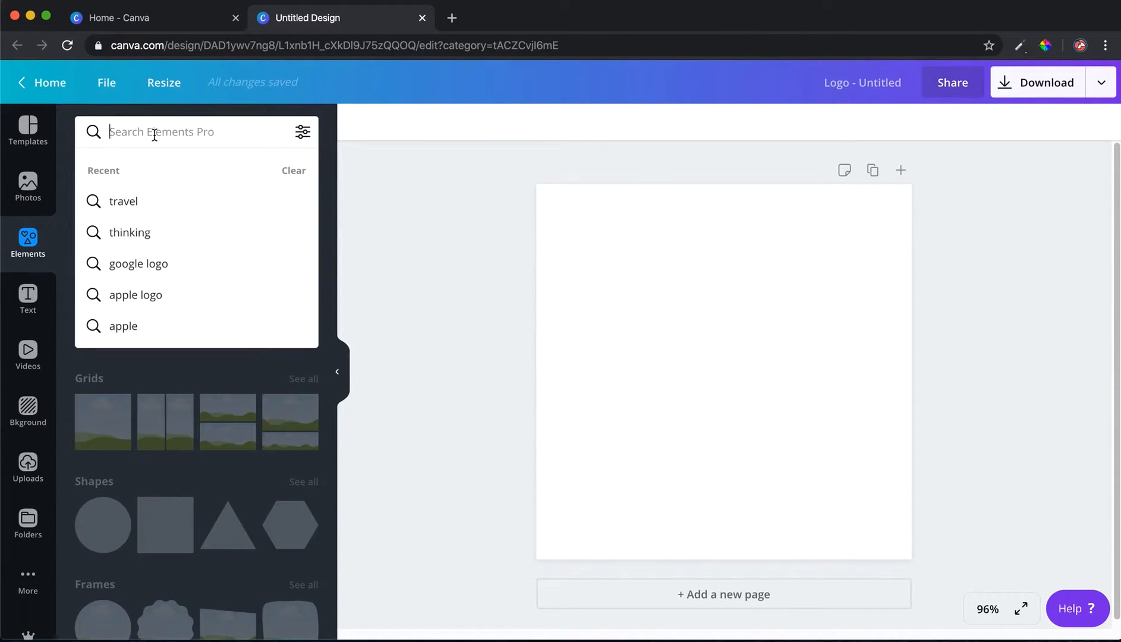
{"action": "left_click", "coordinate": [138, 200]}
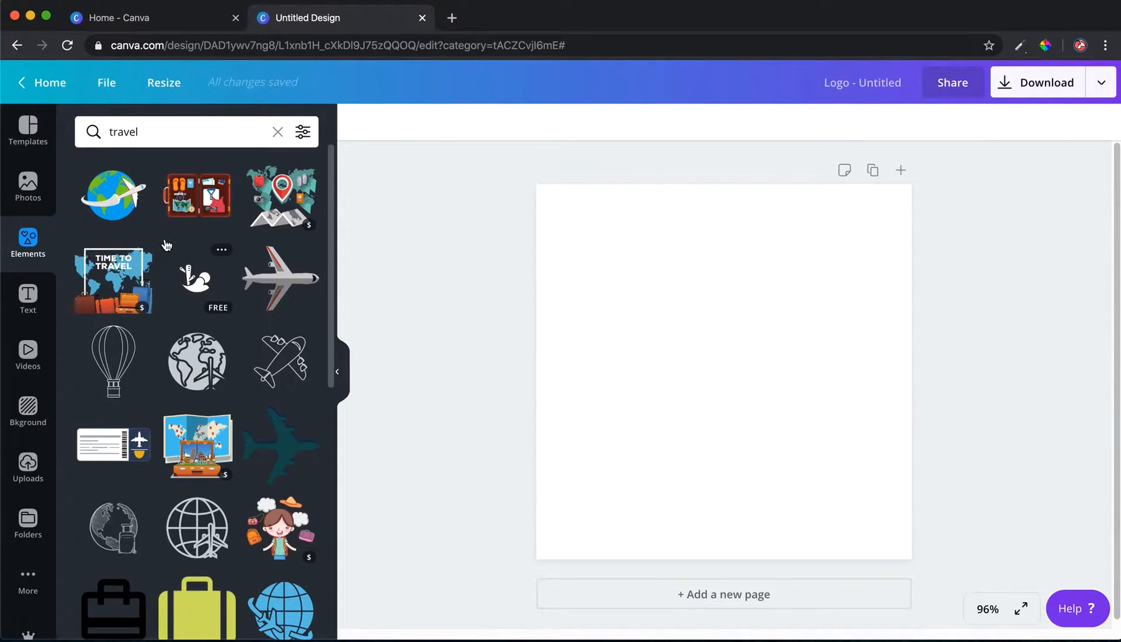
Add the teal camper-van scene illustration to the centre of the page
{"action": "scroll", "coordinate": [167, 246], "scroll_direction": "down", "scroll_amount": 10}
{"action": "scroll", "coordinate": [167, 246], "scroll_direction": "down", "scroll_amount": 8}
{"action": "scroll", "coordinate": [167, 245], "scroll_direction": "down", "scroll_amount": 10}
{"action": "scroll", "coordinate": [166, 245], "scroll_direction": "down", "scroll_amount": 3}
{"action": "scroll", "coordinate": [166, 245], "scroll_direction": "down", "scroll_amount": 9}
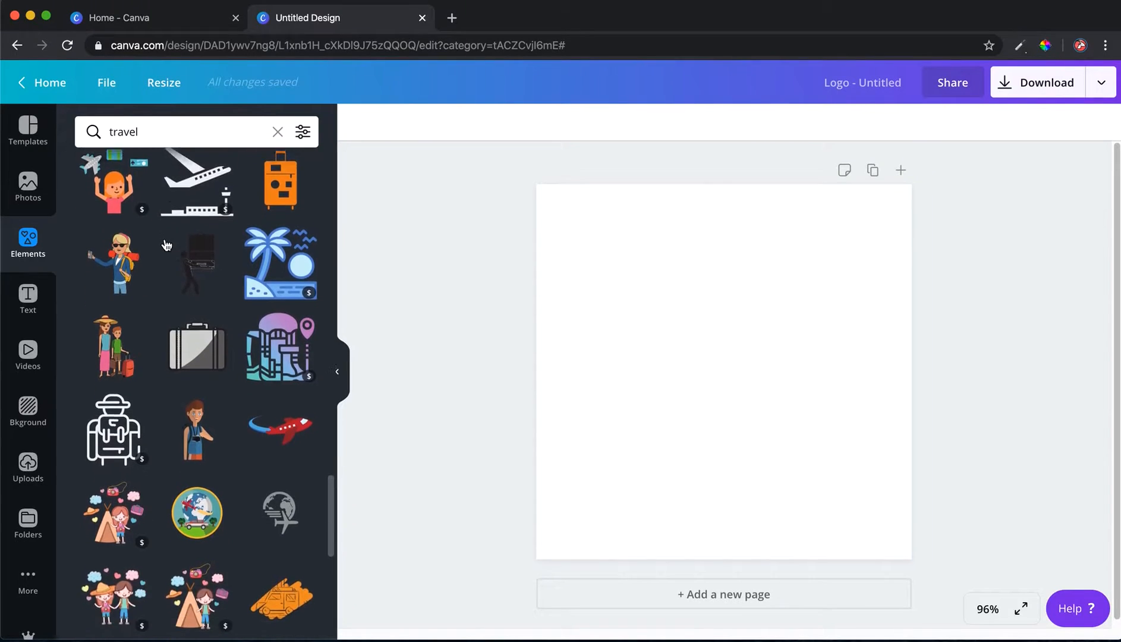
{"action": "scroll", "coordinate": [167, 246], "scroll_direction": "down", "scroll_amount": 4}
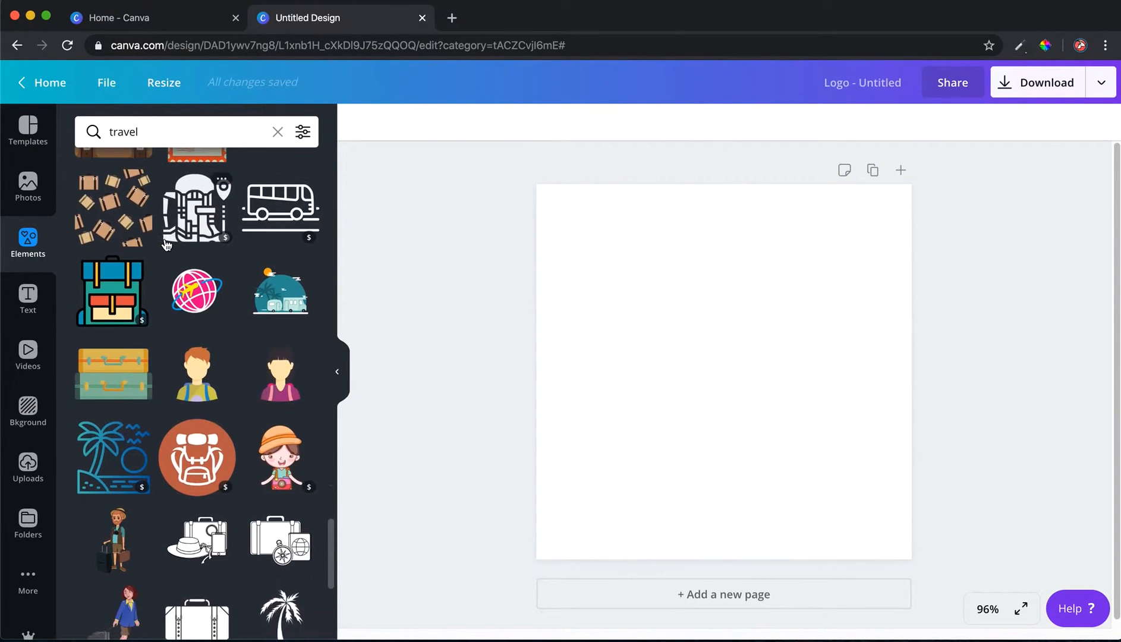
{"action": "left_click", "coordinate": [268, 304]}
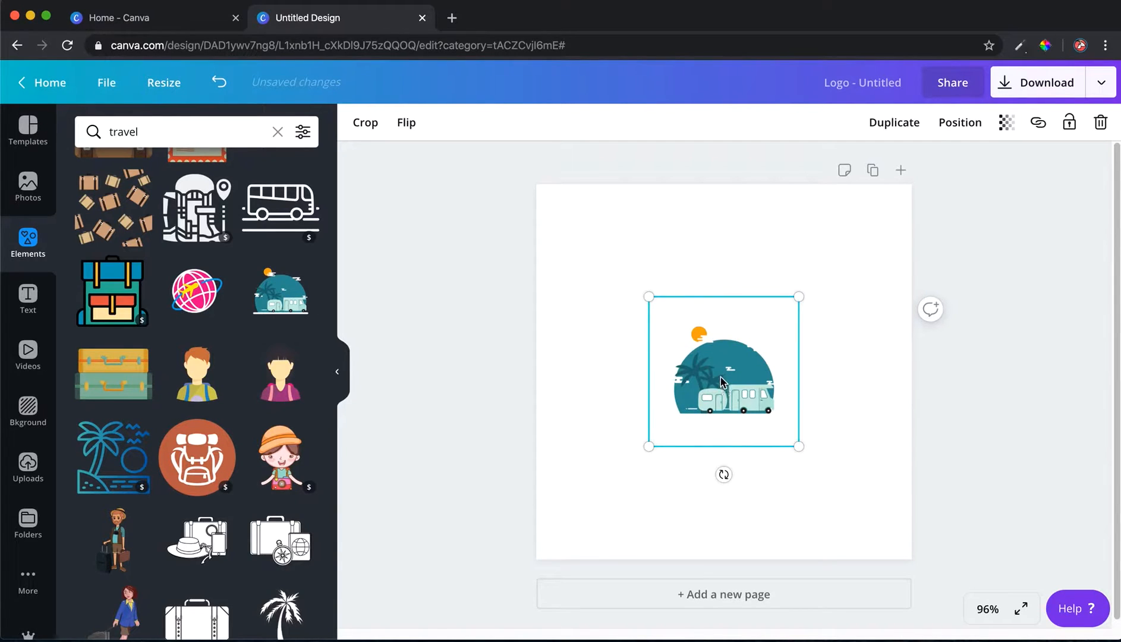
{"action": "left_click_drag", "start_coordinate": [720, 382], "coordinate": [720, 376]}
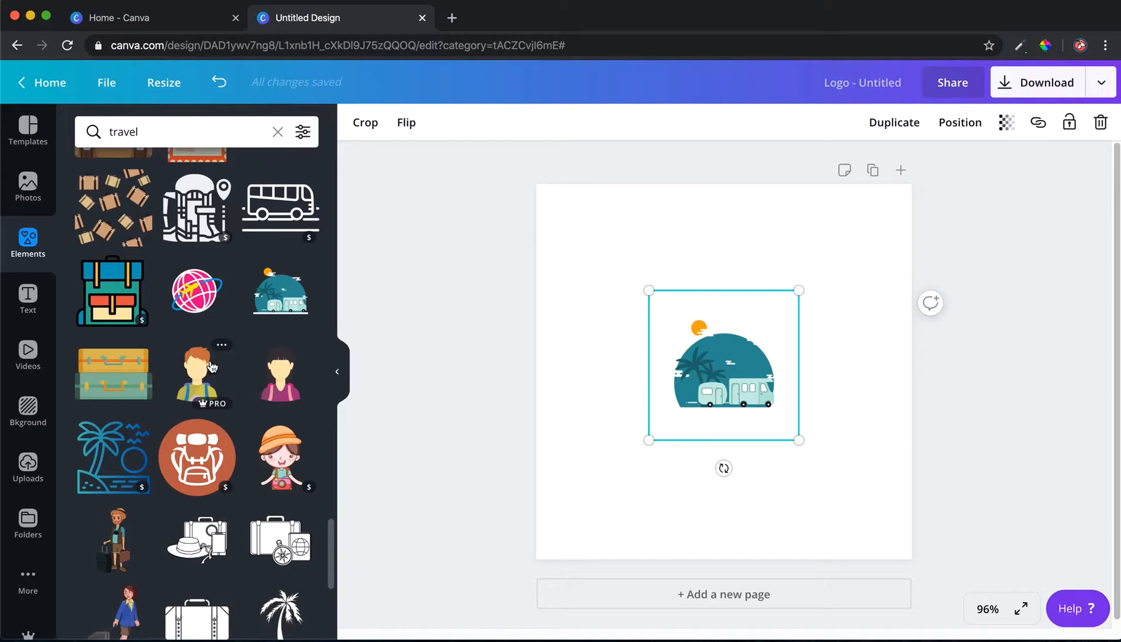
Add a small tent-and-girl illustration at the lower-left edge of the camper scene
{"action": "scroll", "coordinate": [211, 365], "scroll_direction": "down", "scroll_amount": 10}
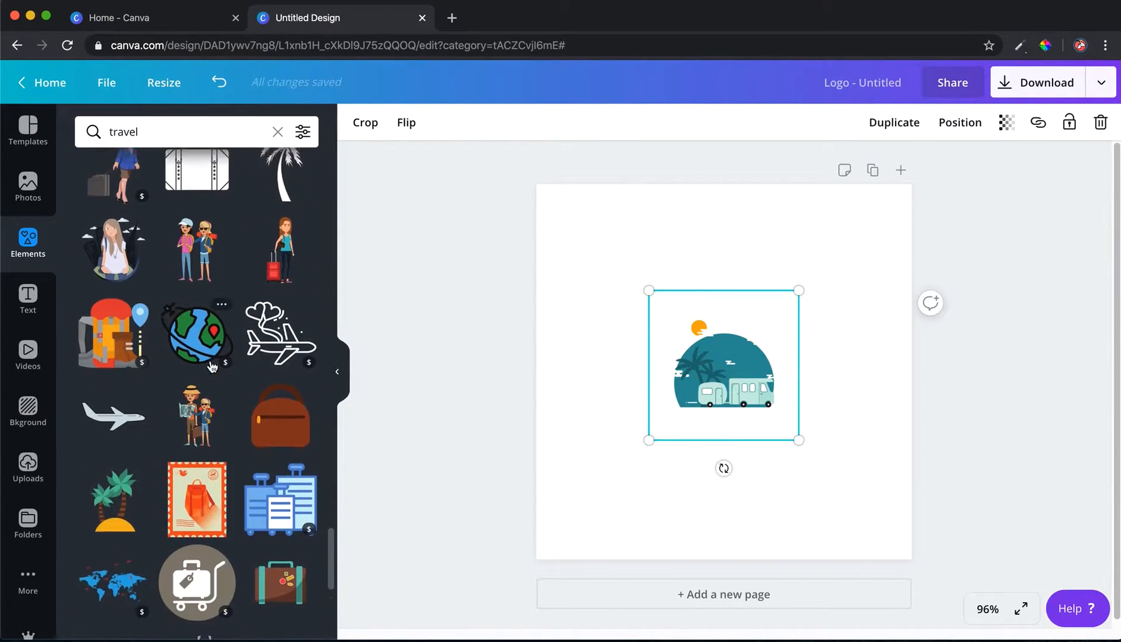
{"action": "scroll", "coordinate": [211, 366], "scroll_direction": "down", "scroll_amount": 4}
{"action": "left_click_drag", "start_coordinate": [195, 380], "coordinate": [635, 384]}
{"action": "left_click_drag", "start_coordinate": [591, 297], "coordinate": [680, 398]}
{"action": "left_click", "coordinate": [609, 427]}
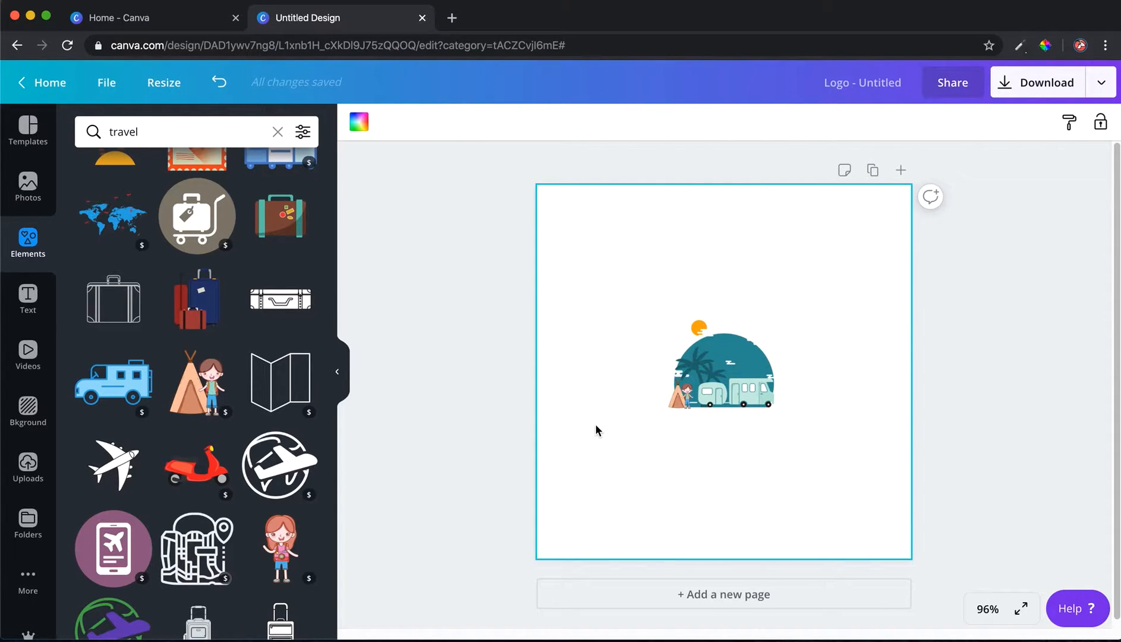
Add the white airplane graphic, shrink it and place it over the top of the camper scene
{"action": "left_click", "coordinate": [113, 464]}
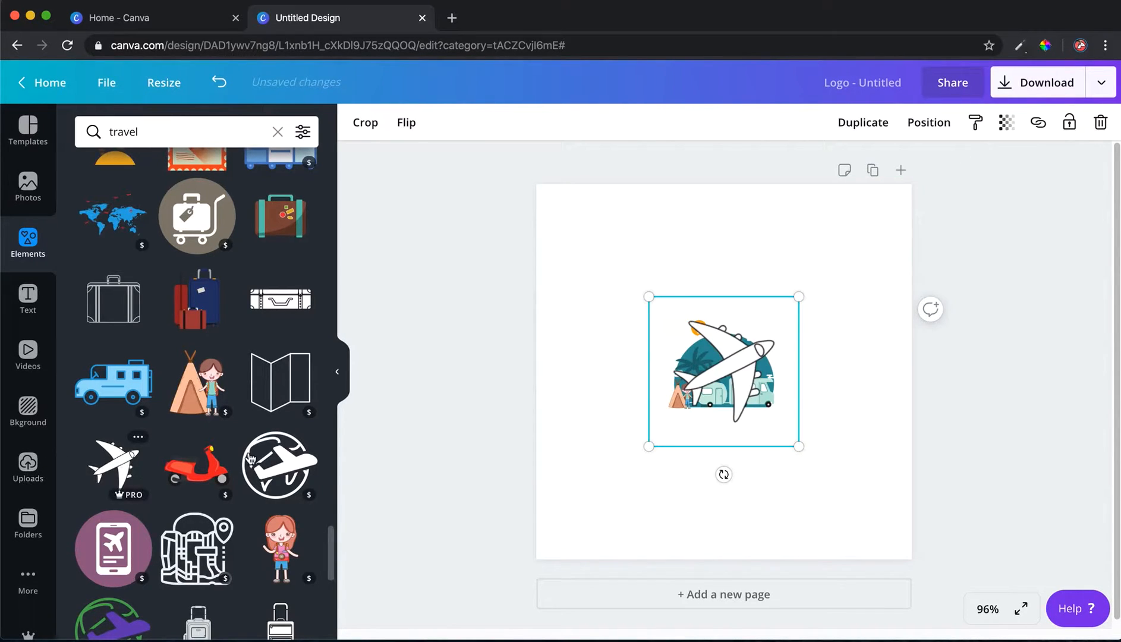
{"action": "left_click_drag", "start_coordinate": [735, 377], "coordinate": [720, 364]}
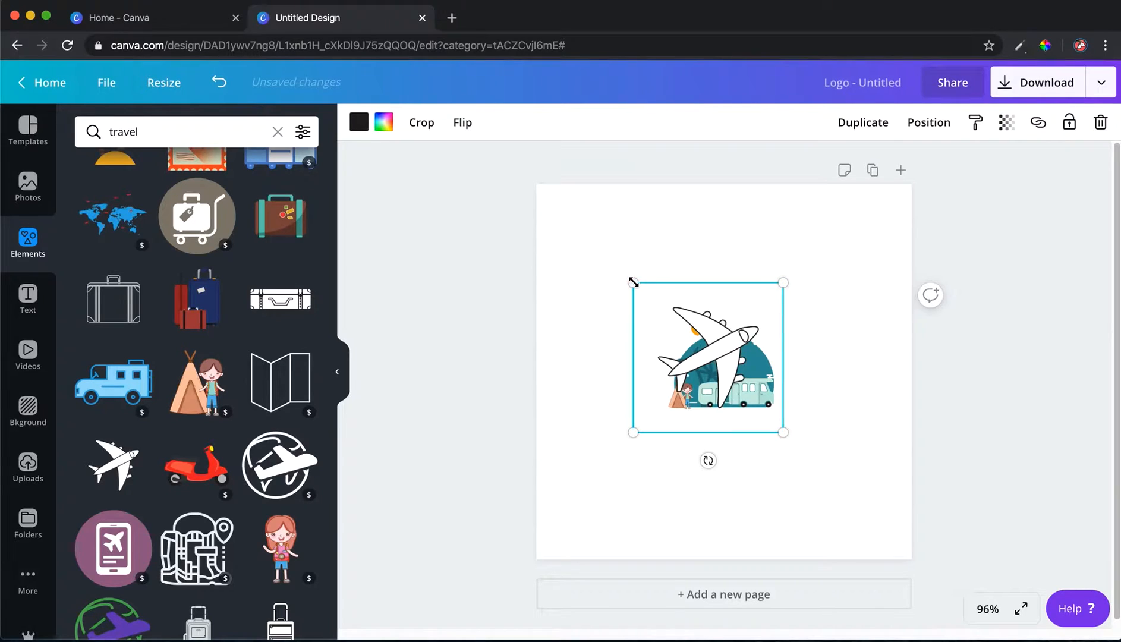
{"action": "left_click_drag", "start_coordinate": [631, 282], "coordinate": [705, 341]}
{"action": "left_click_drag", "start_coordinate": [747, 384], "coordinate": [714, 353]}
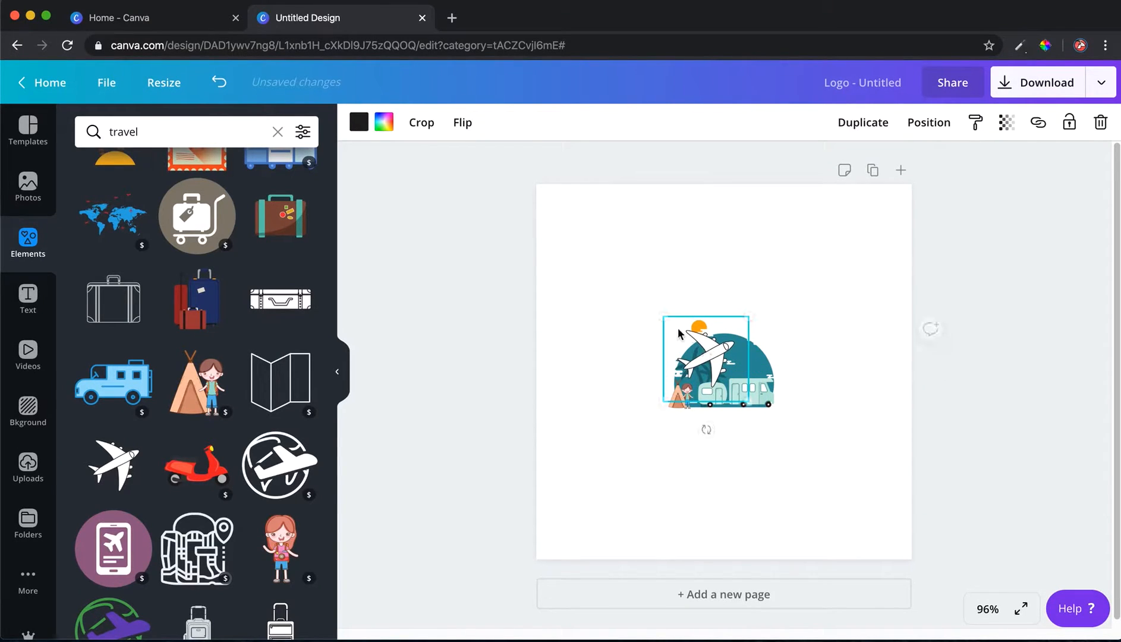
{"action": "left_click_drag", "start_coordinate": [664, 316], "coordinate": [712, 350]}
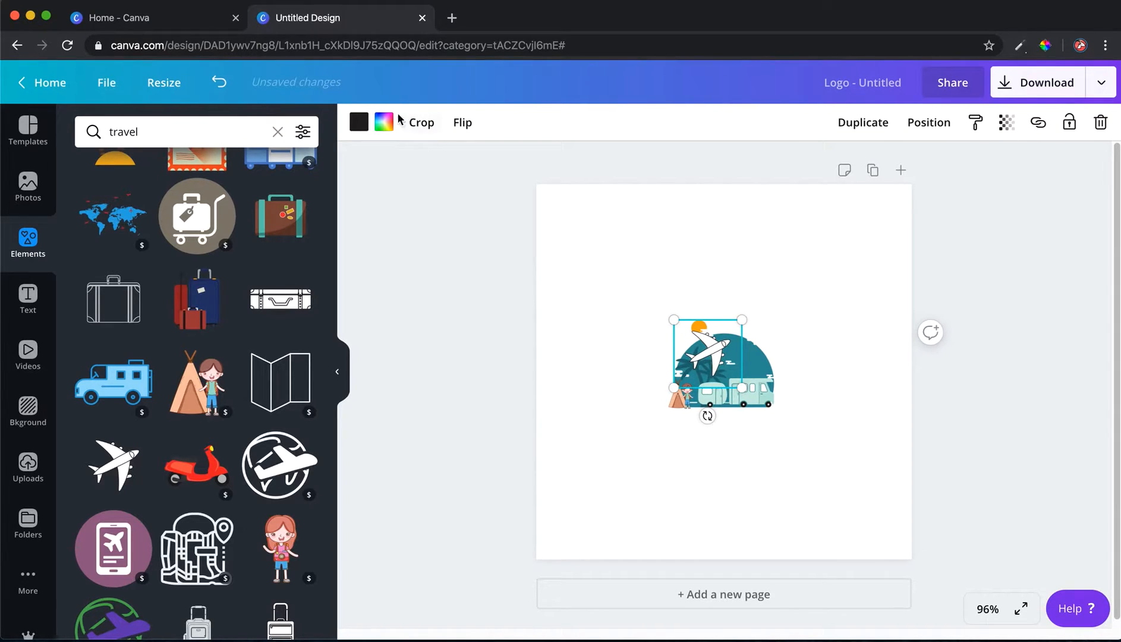
Recolour the airplane pink
{"action": "left_click", "coordinate": [384, 123]}
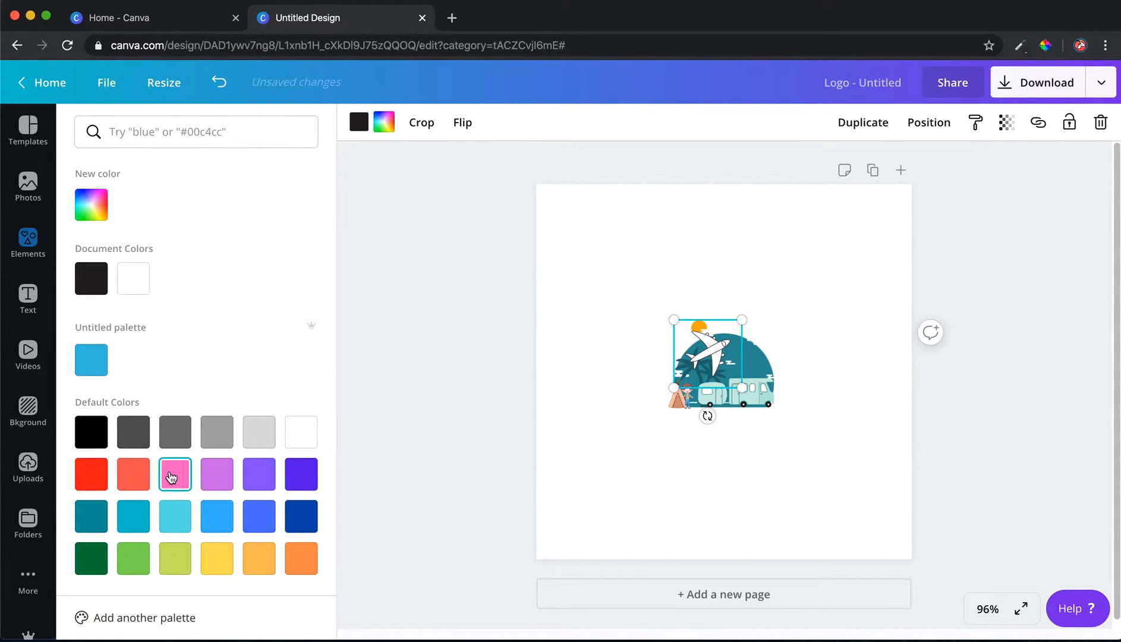
{"action": "left_click", "coordinate": [171, 475]}
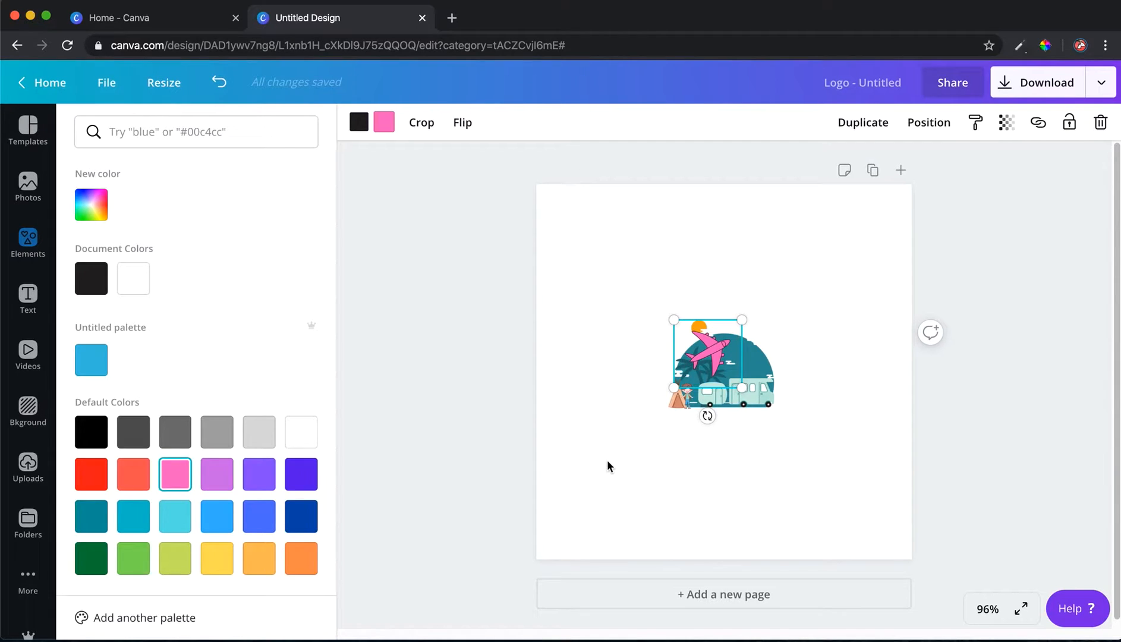
{"action": "left_click", "coordinate": [575, 465]}
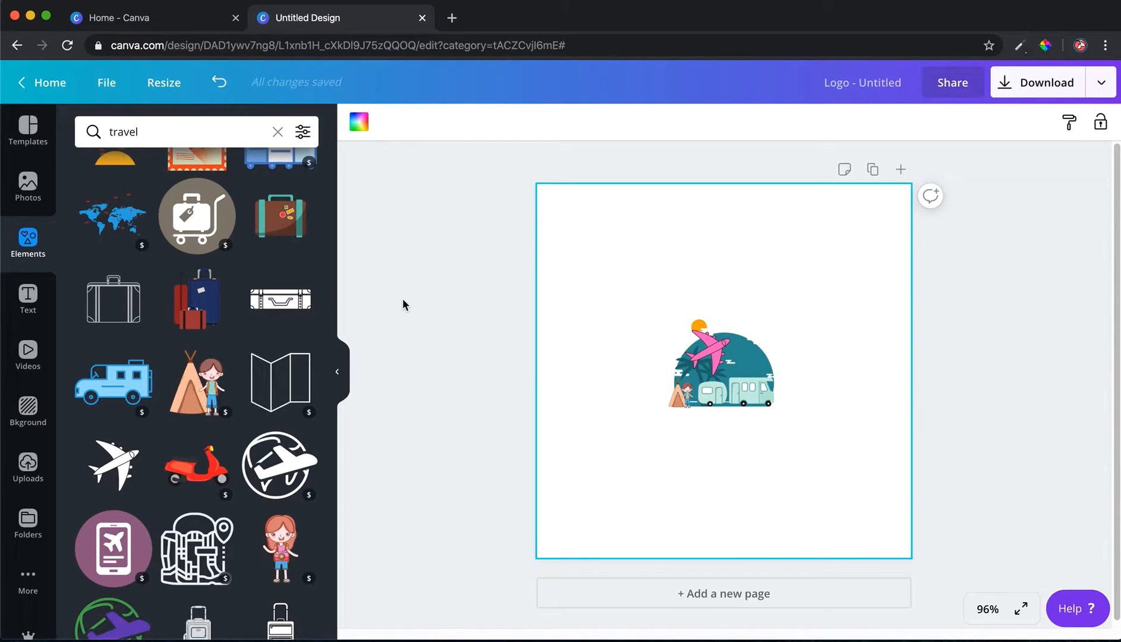
Add a heading below the illustration and enter the text HippeCamping
{"action": "left_click", "coordinate": [30, 303]}
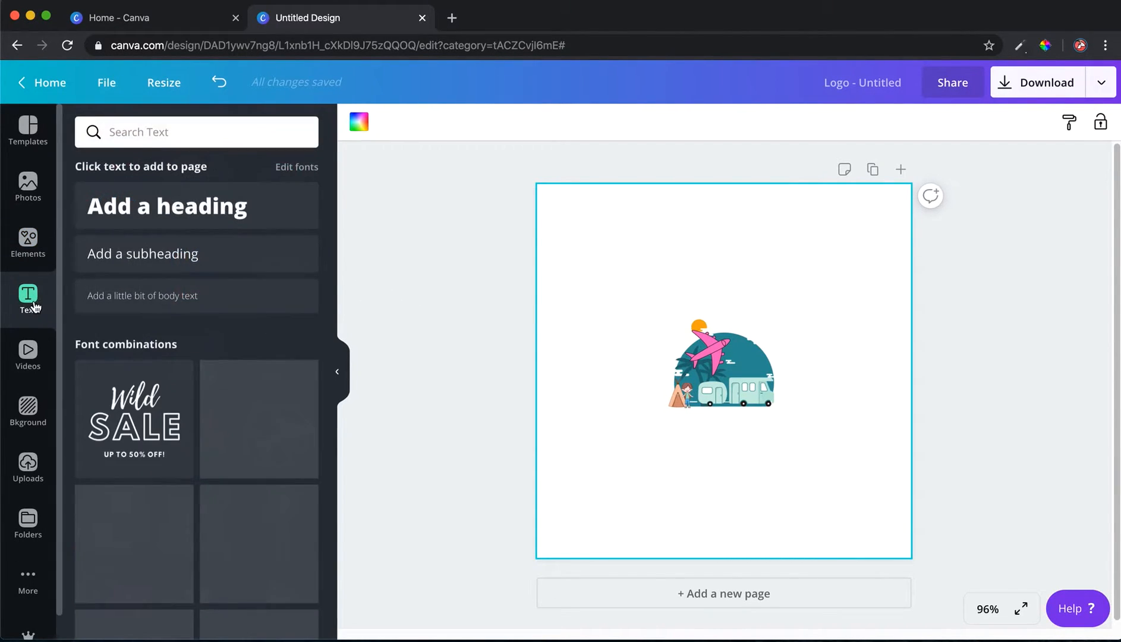
{"action": "left_click", "coordinate": [212, 209]}
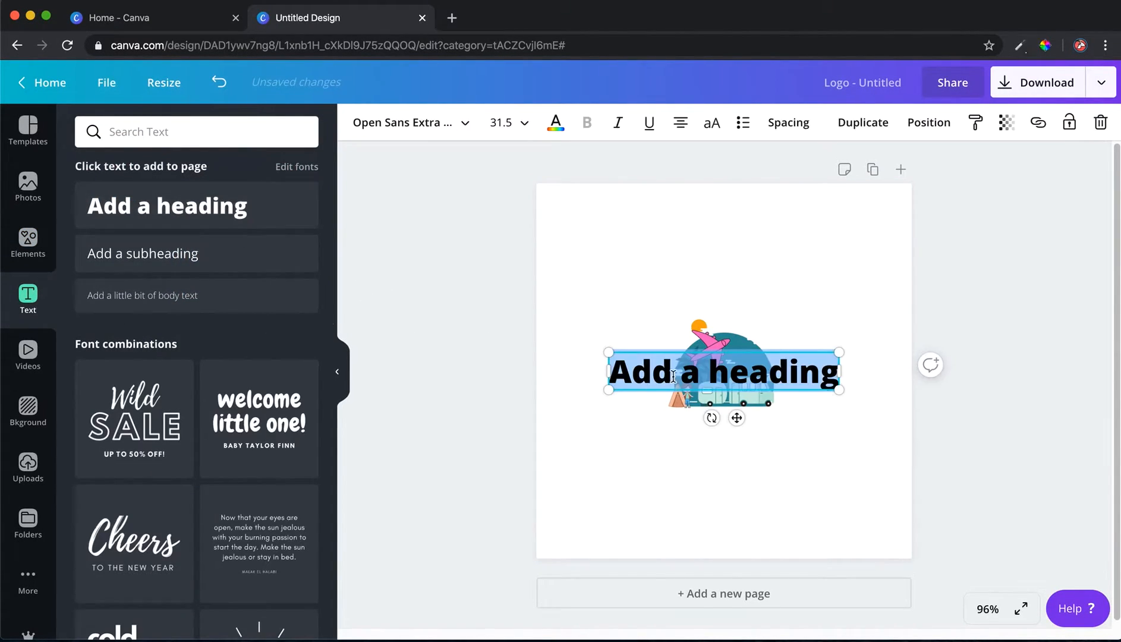
{"action": "left_click", "coordinate": [626, 344]}
{"action": "left_click_drag", "start_coordinate": [632, 368], "coordinate": [830, 438]}
{"action": "double_click", "coordinate": [688, 429]}
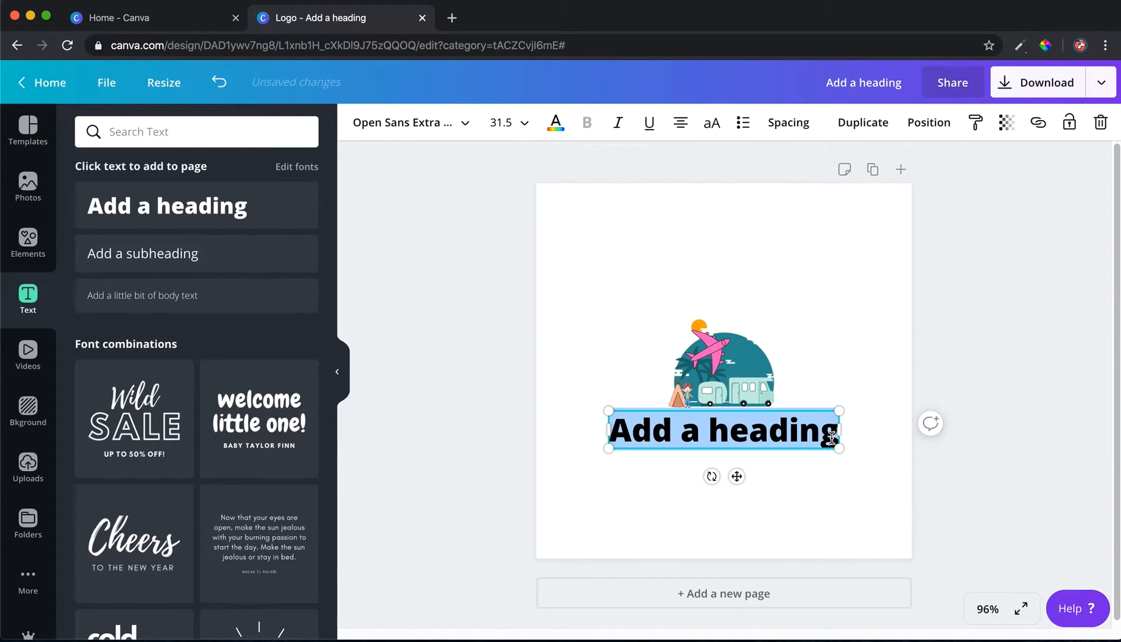
{"action": "type", "text": "Hippe"}
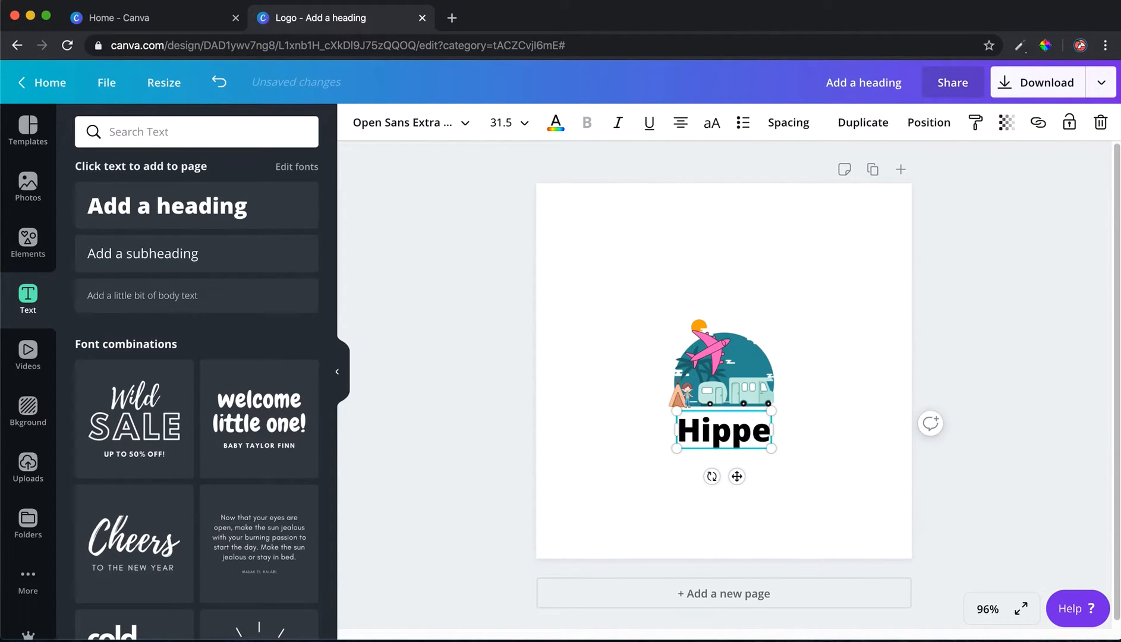
{"action": "type", "text": "Camping"}
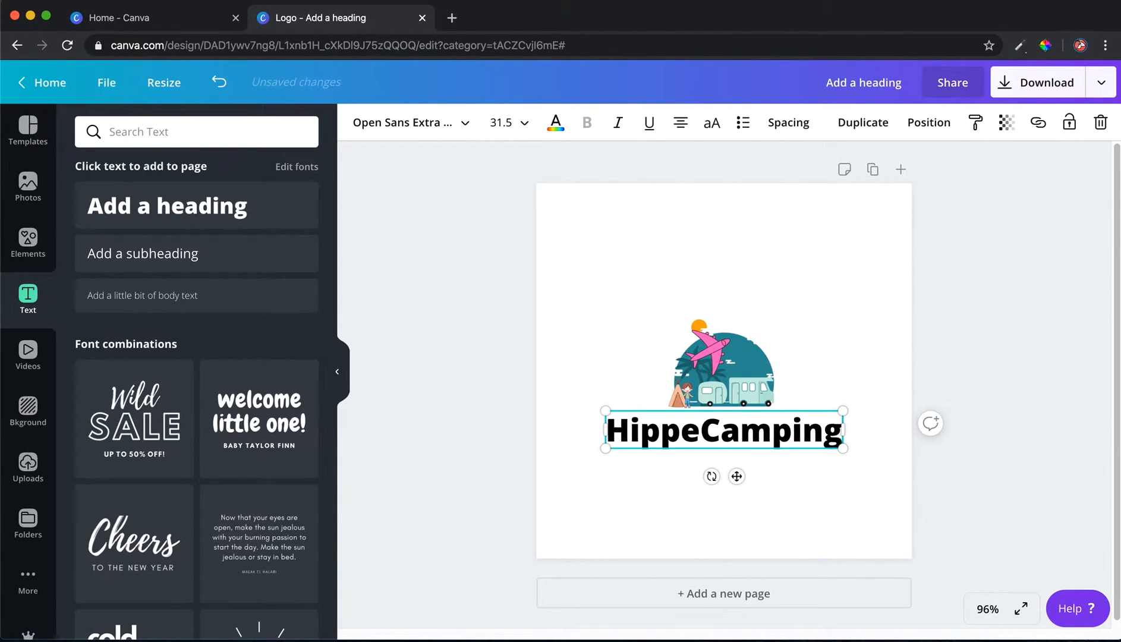
Replace the heading text with IndieTravel
{"action": "double_click", "coordinate": [786, 427]}
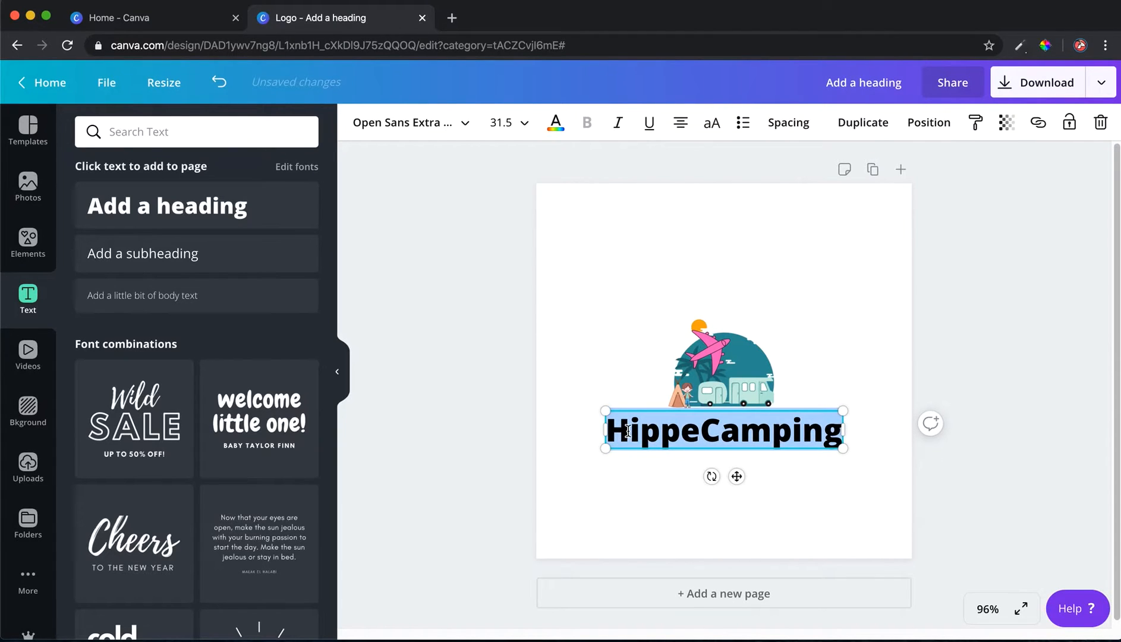
{"action": "type", "text": "Indie"}
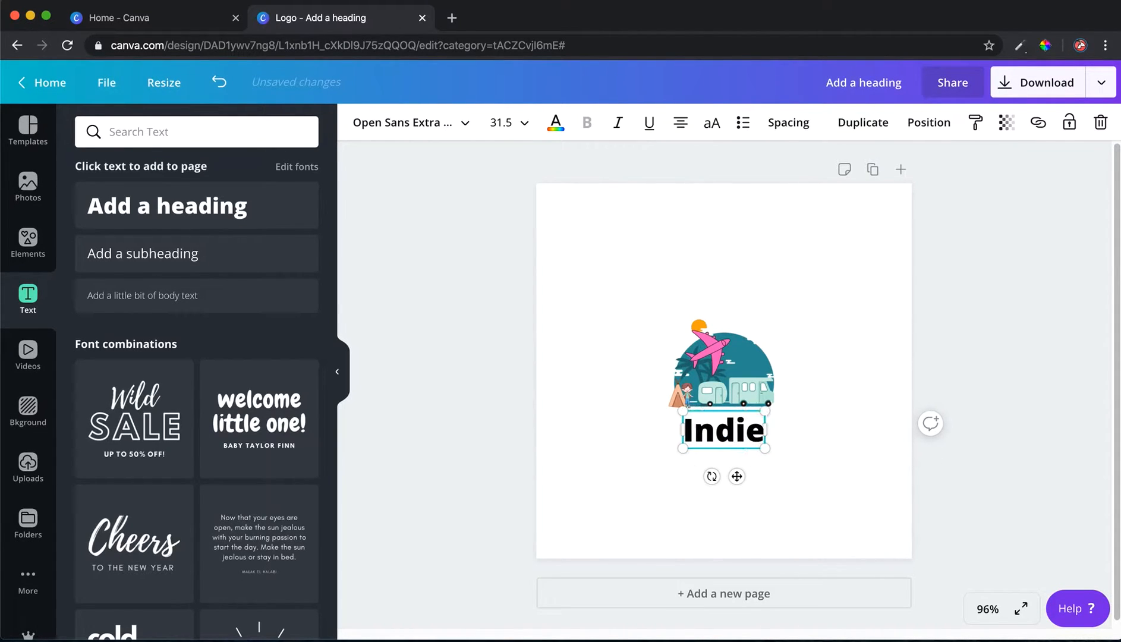
{"action": "type", "text": "Travel"}
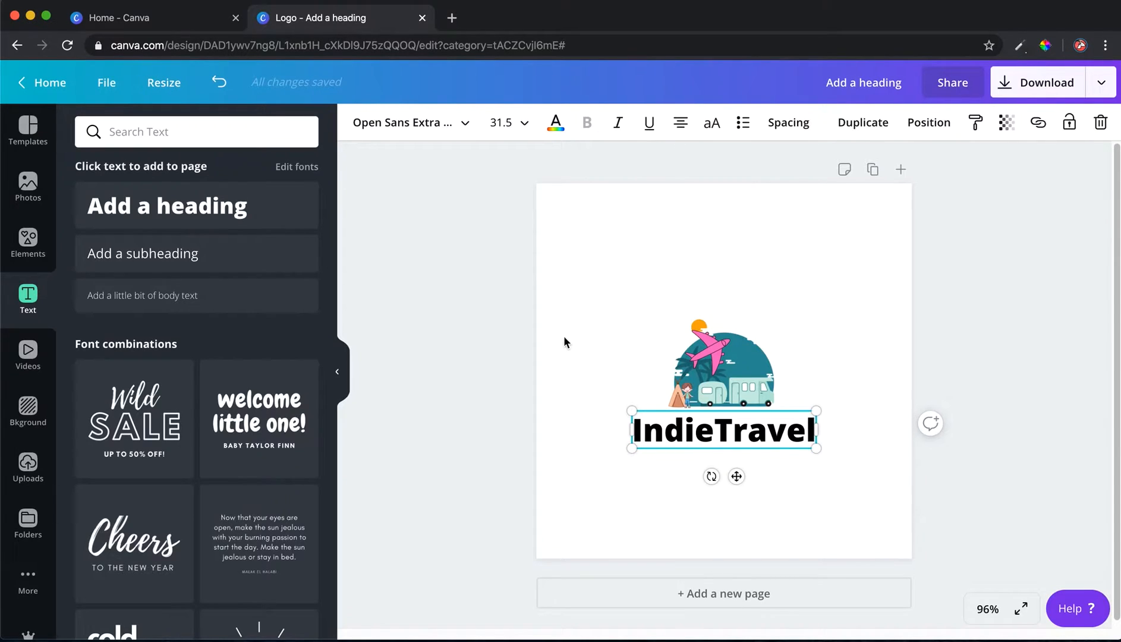
Set the heading text colour to orange
{"action": "left_click", "coordinate": [556, 125]}
{"action": "left_click", "coordinate": [299, 557]}
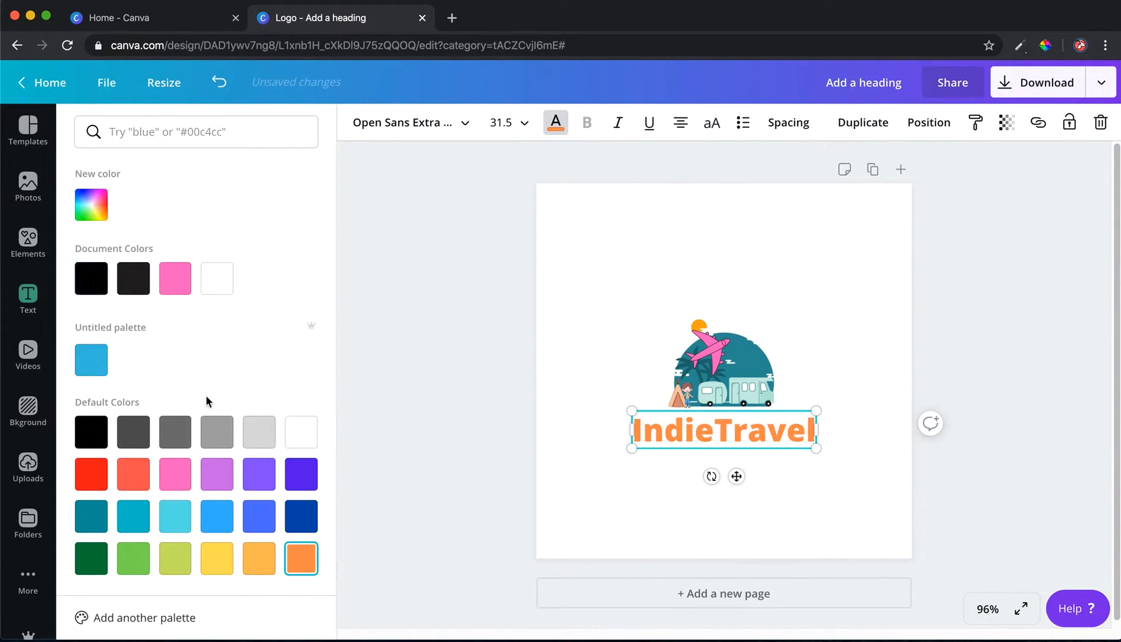
{"action": "left_click", "coordinate": [573, 328]}
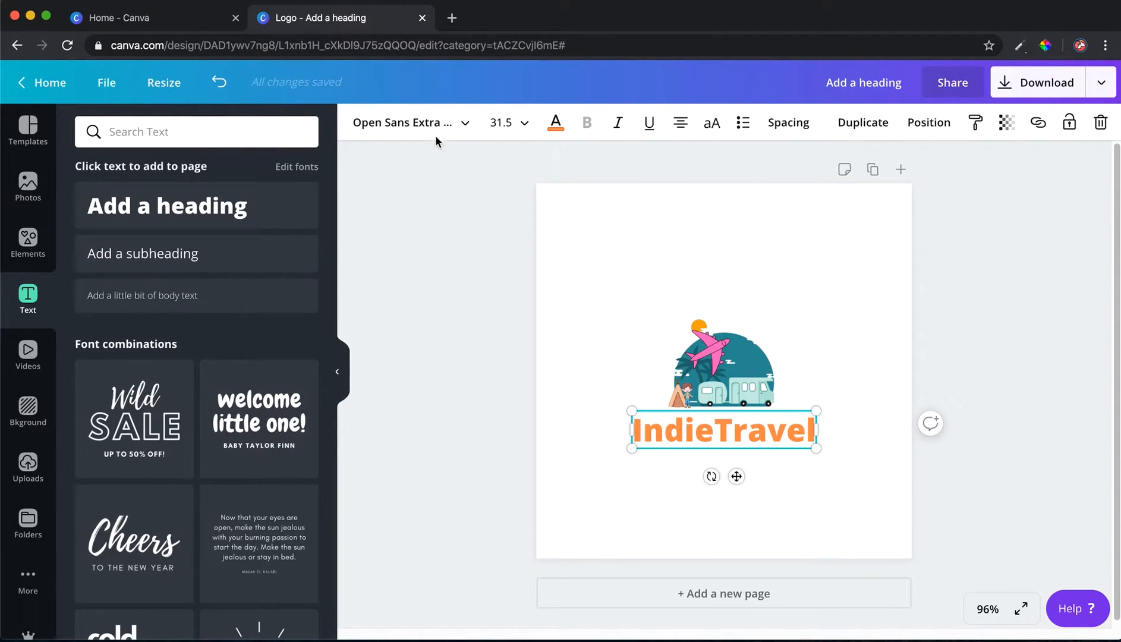
Try blue and several green shades for the heading text before going back to orange
{"action": "left_click", "coordinate": [556, 123]}
{"action": "left_click", "coordinate": [256, 521]}
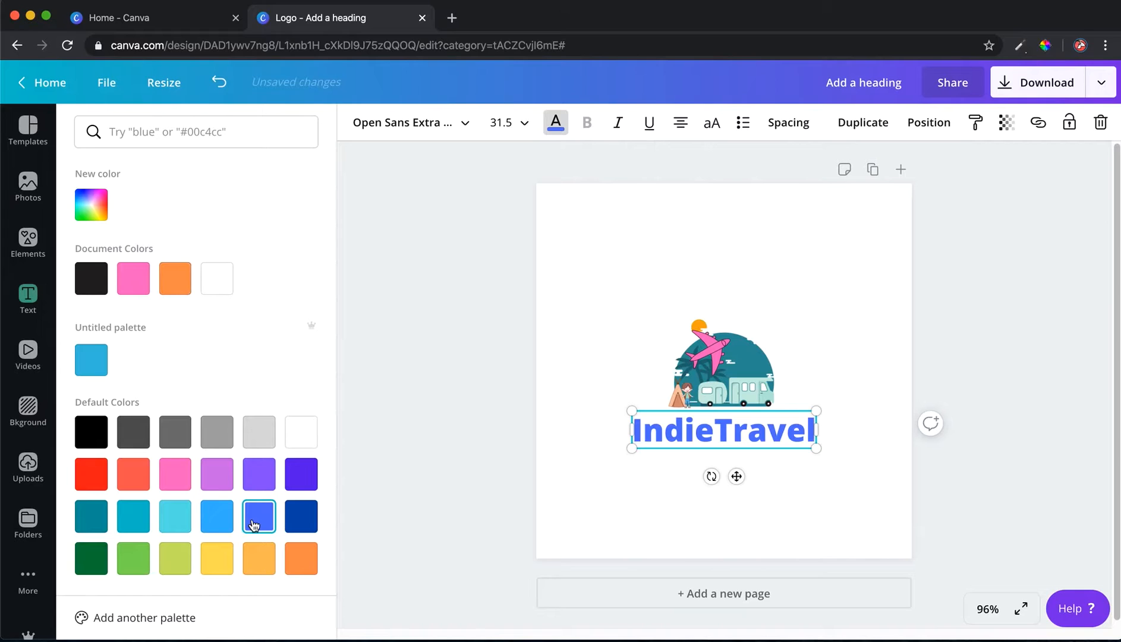
{"action": "left_click", "coordinate": [176, 564]}
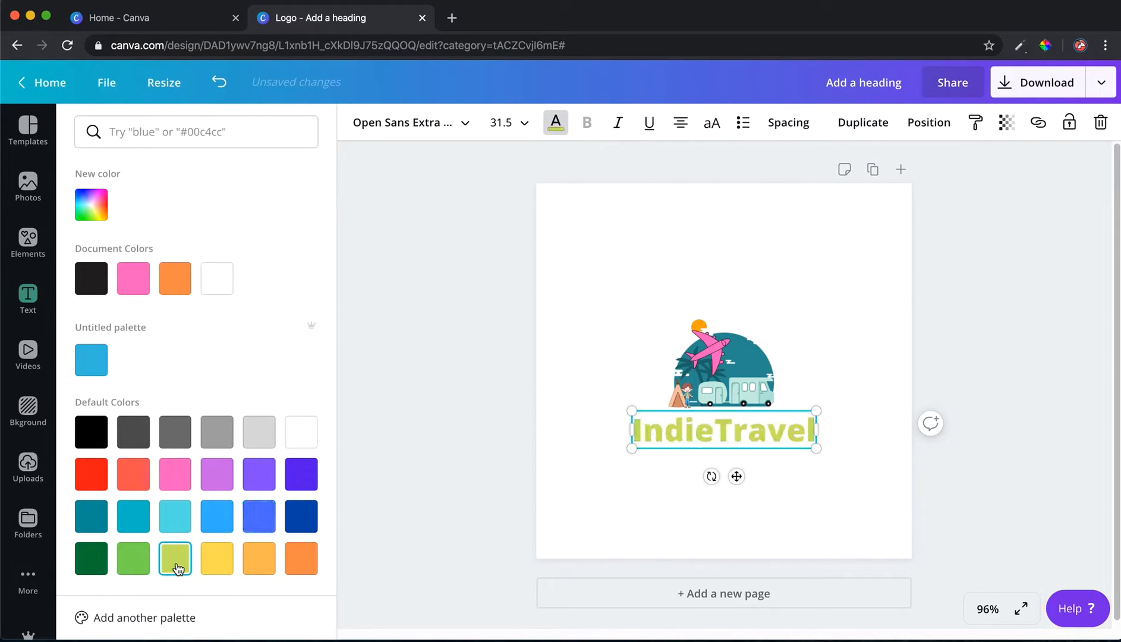
{"action": "left_click", "coordinate": [131, 561]}
{"action": "left_click", "coordinate": [95, 563]}
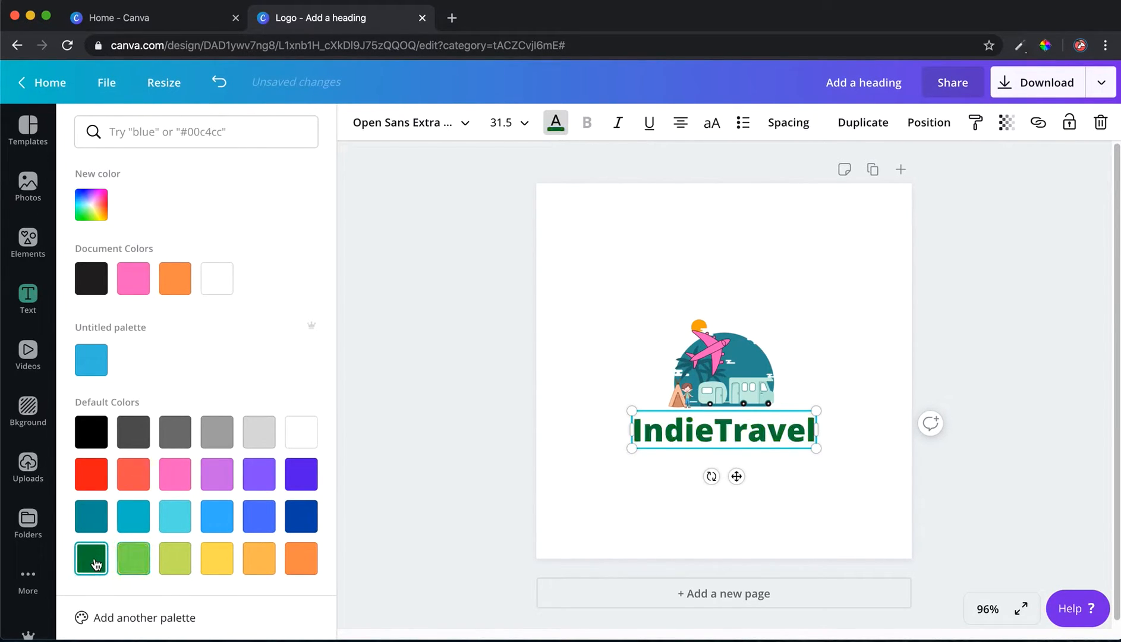
{"action": "left_click", "coordinate": [299, 562]}
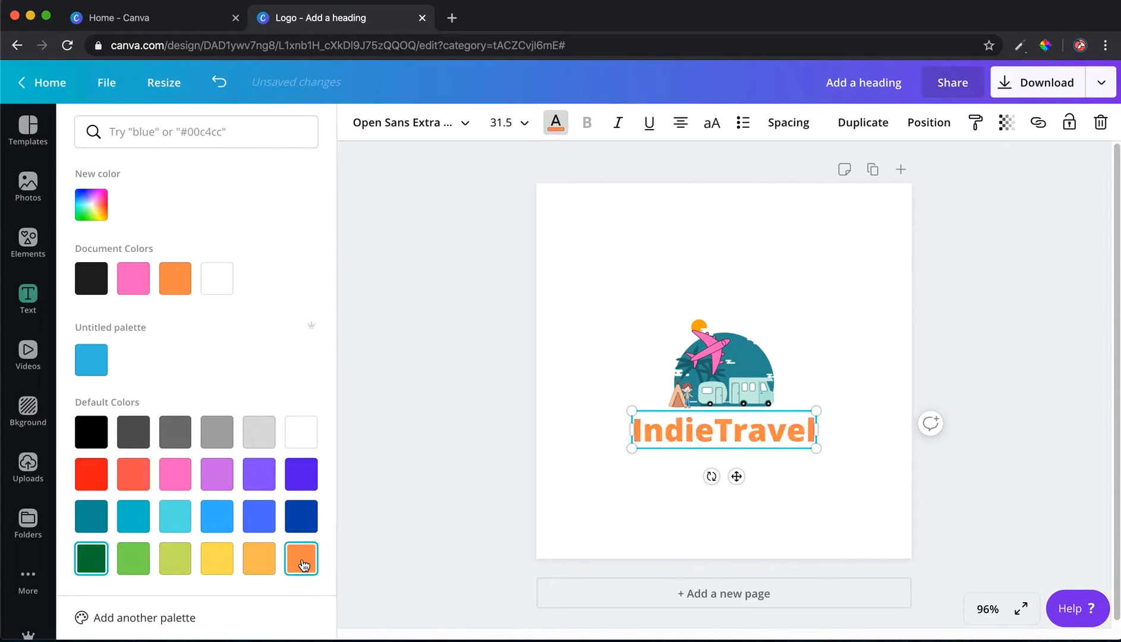
Change the heading font to Adigiana Toybox
{"action": "left_click", "coordinate": [462, 127]}
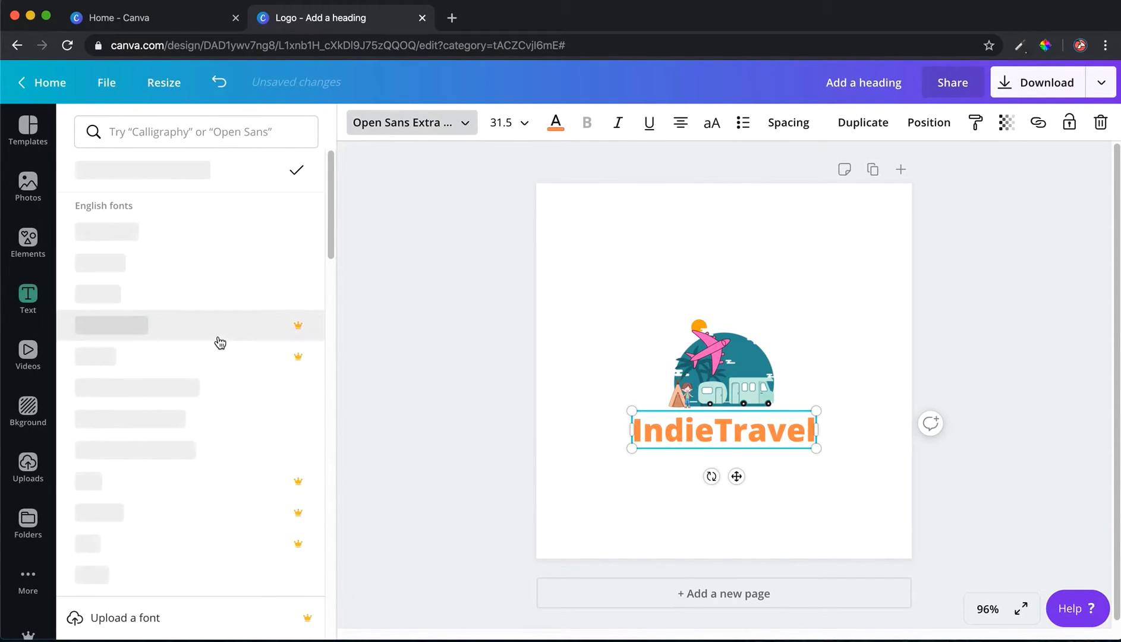
{"action": "scroll", "coordinate": [220, 343], "scroll_direction": "down", "scroll_amount": 3}
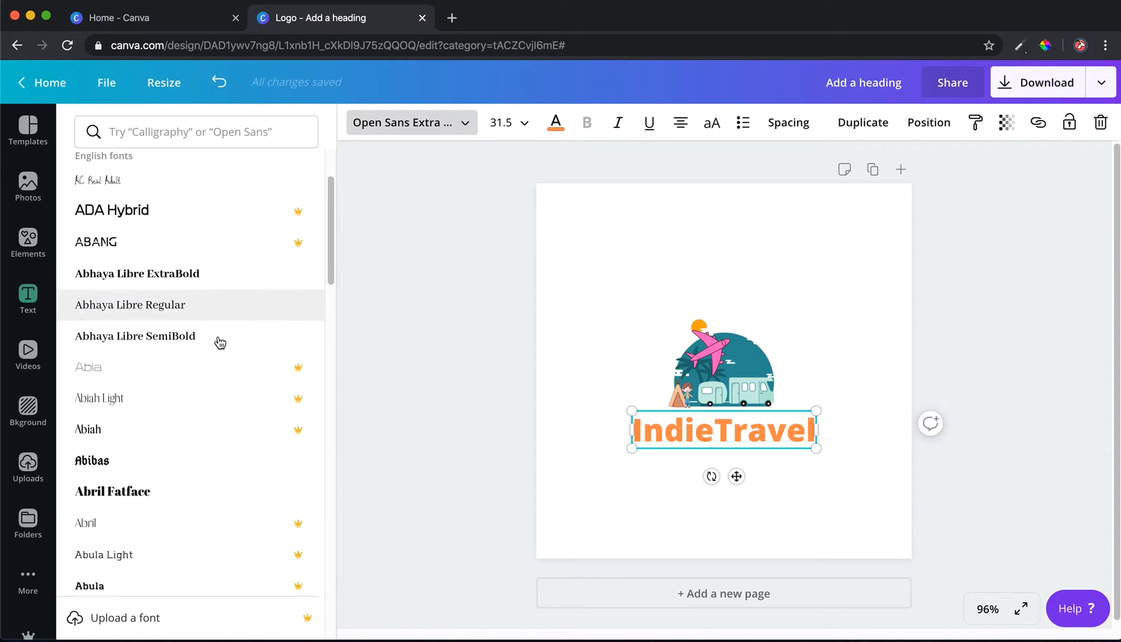
{"action": "scroll", "coordinate": [220, 343], "scroll_direction": "down", "scroll_amount": 10}
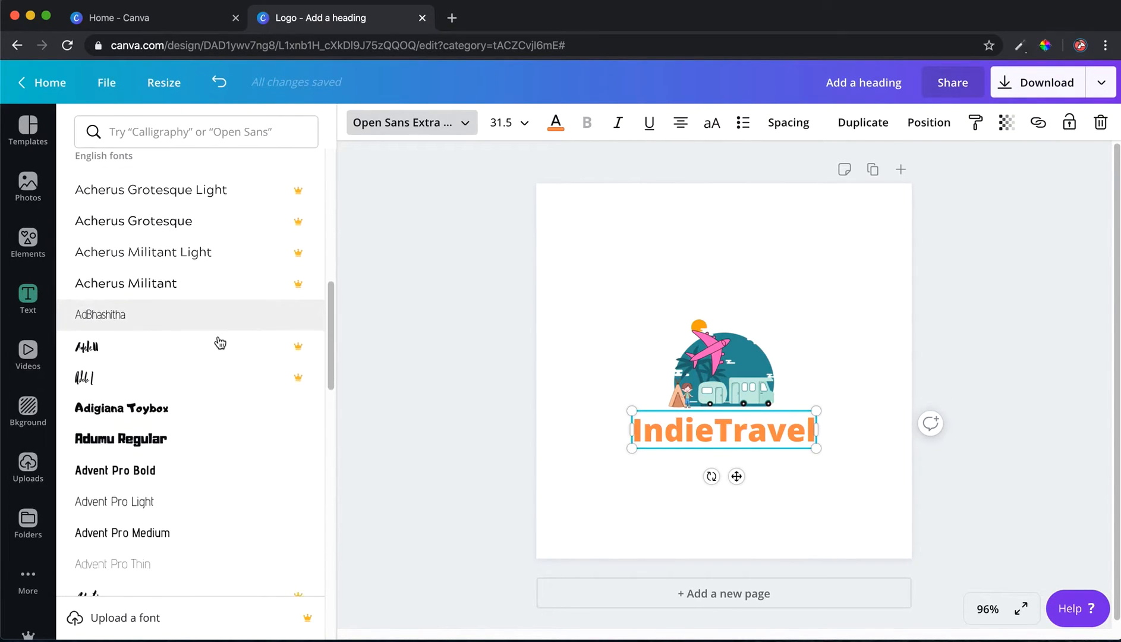
{"action": "left_click", "coordinate": [221, 417]}
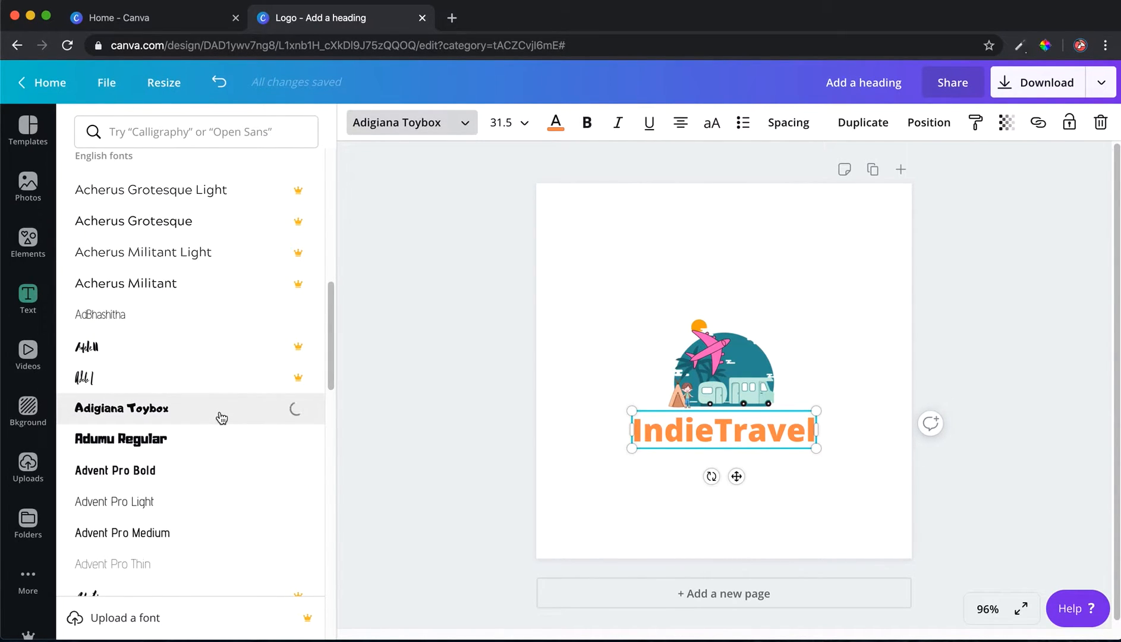
{"action": "left_click", "coordinate": [563, 423]}
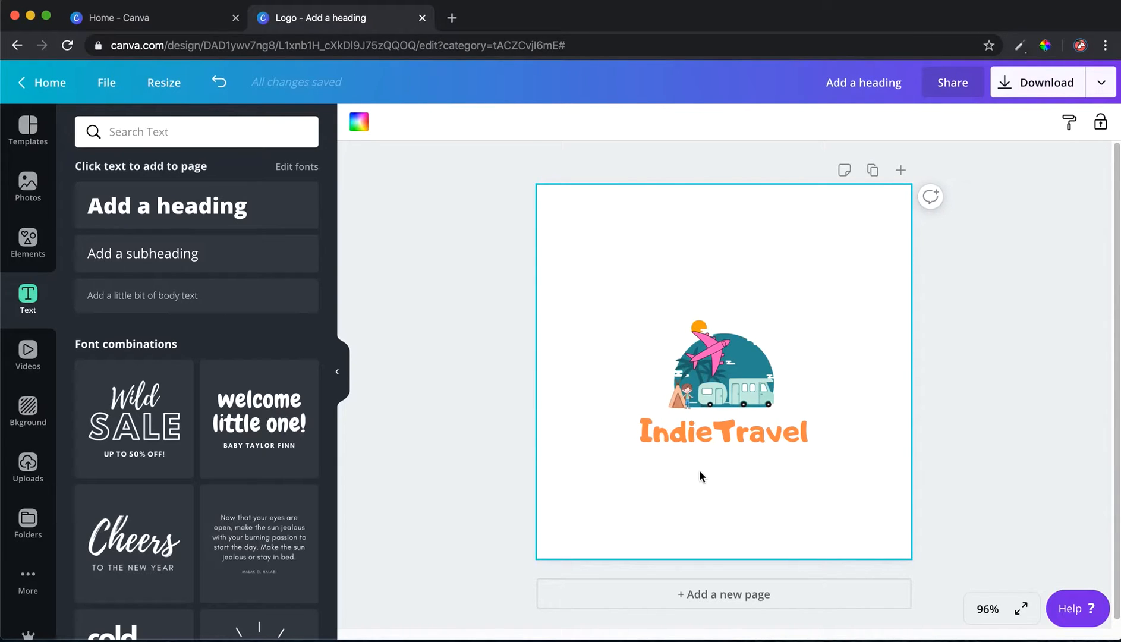
Open the download options to review the PNG export settings
{"action": "left_click", "coordinate": [1099, 80]}
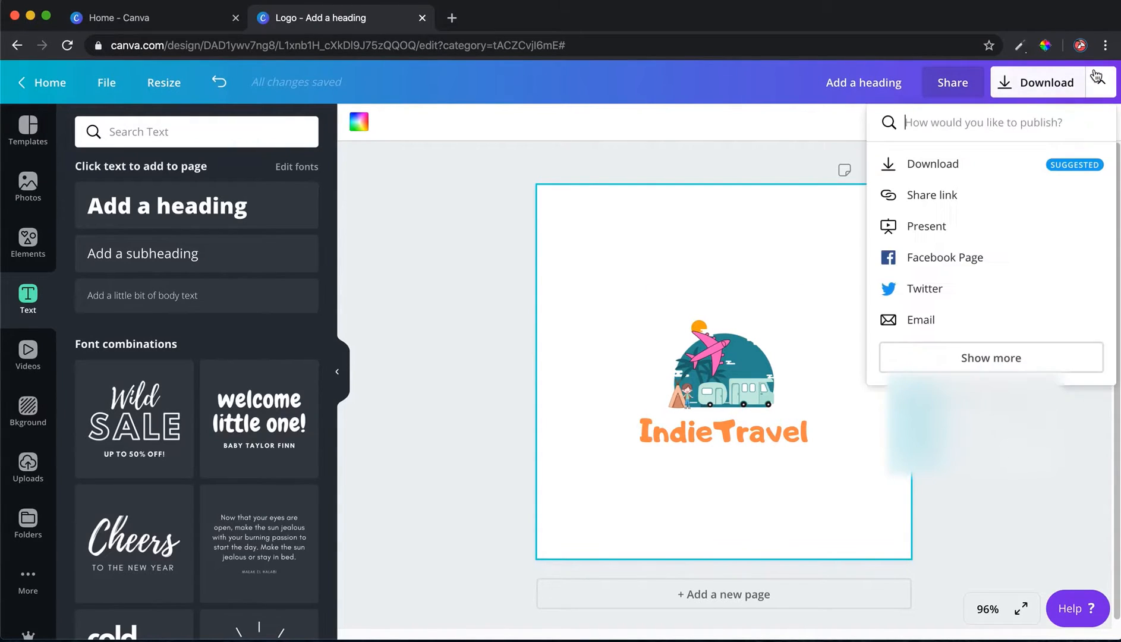
{"action": "left_click", "coordinate": [1024, 162]}
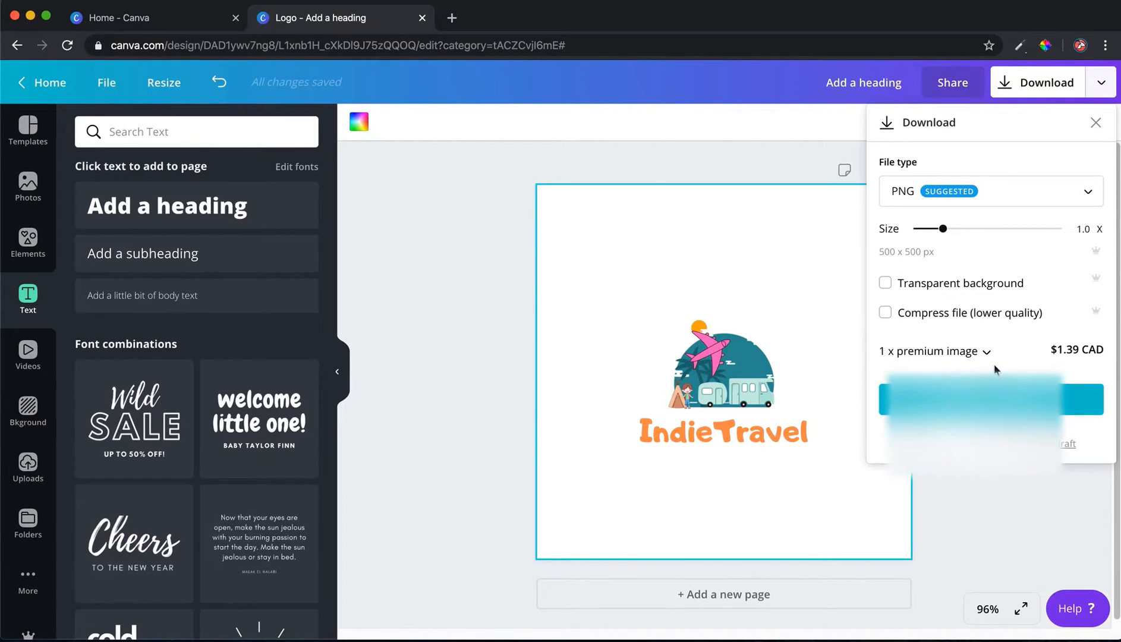
Clear the page by deleting the travel logo
{"action": "left_click", "coordinate": [794, 161]}
{"action": "key", "text": "Delete"}
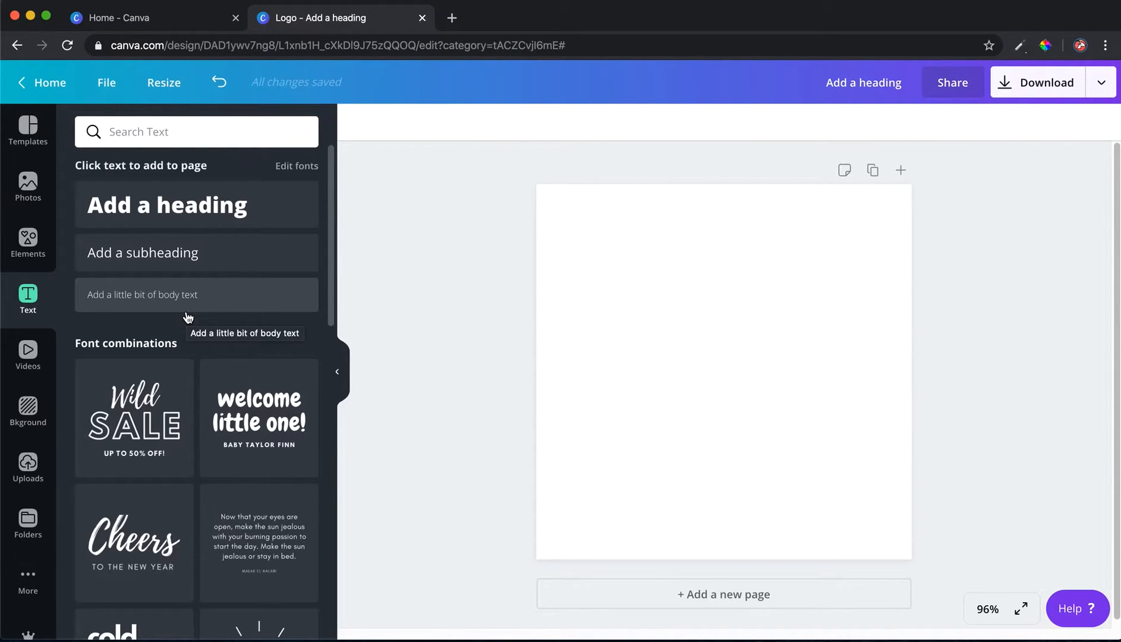
Search the elements for tomato and add the smiling cartoon tomato to the middle of the page
{"action": "left_click", "coordinate": [28, 241]}
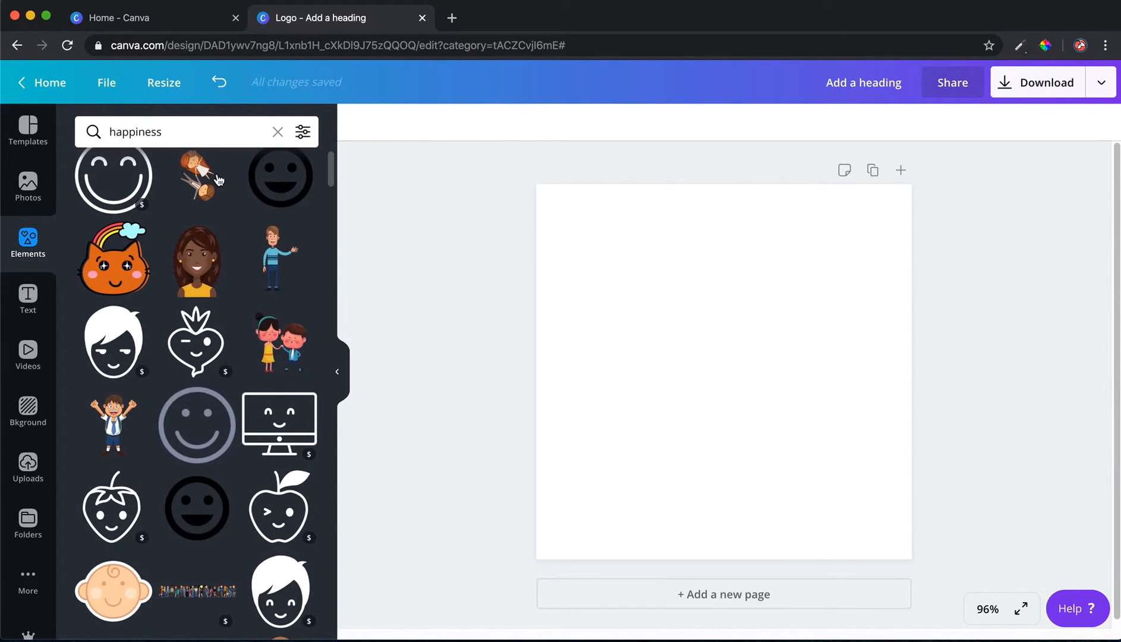
{"action": "left_click", "coordinate": [202, 136]}
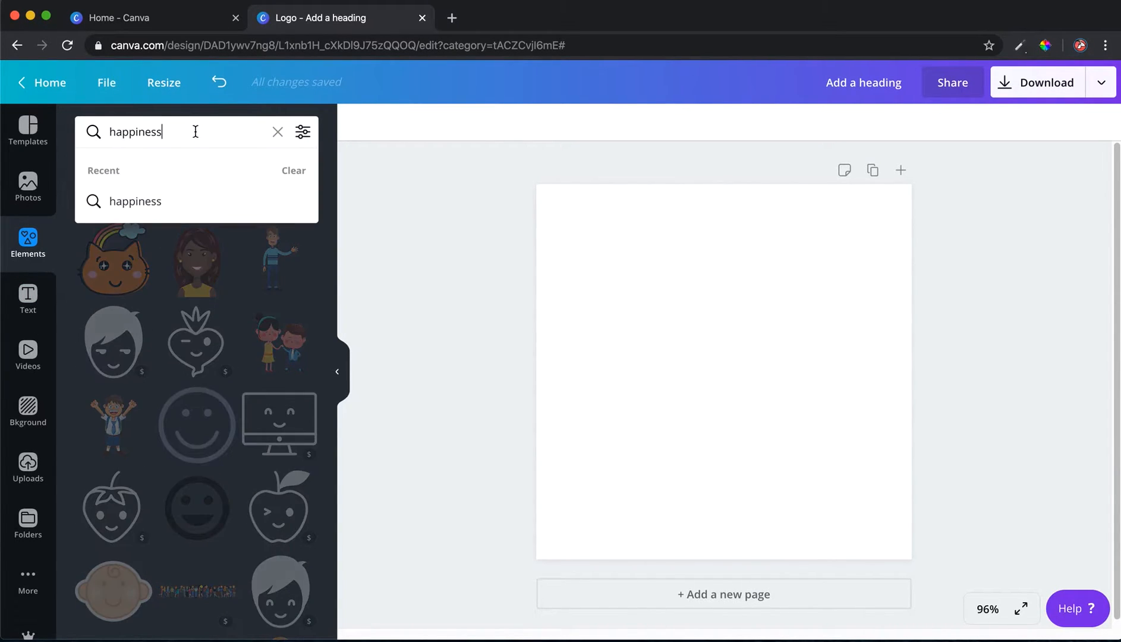
{"action": "left_click_drag", "start_coordinate": [196, 131], "coordinate": [73, 130]}
{"action": "key", "text": "BackSpace"}
{"action": "type", "text": "to"}
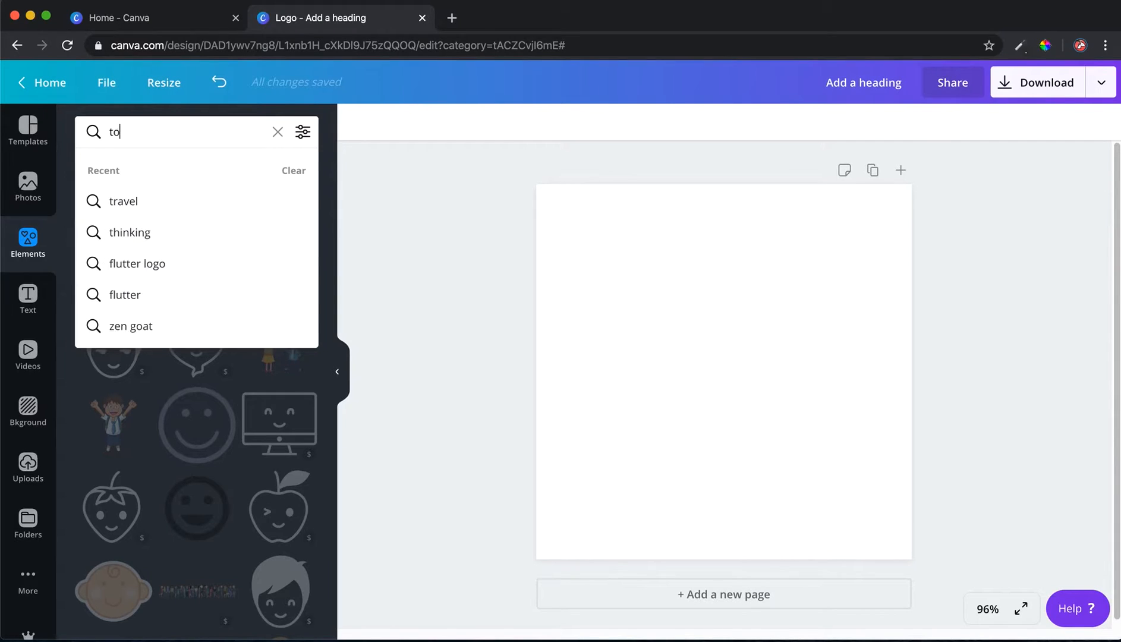
{"action": "type", "text": "mato"}
{"action": "key", "text": "Return"}
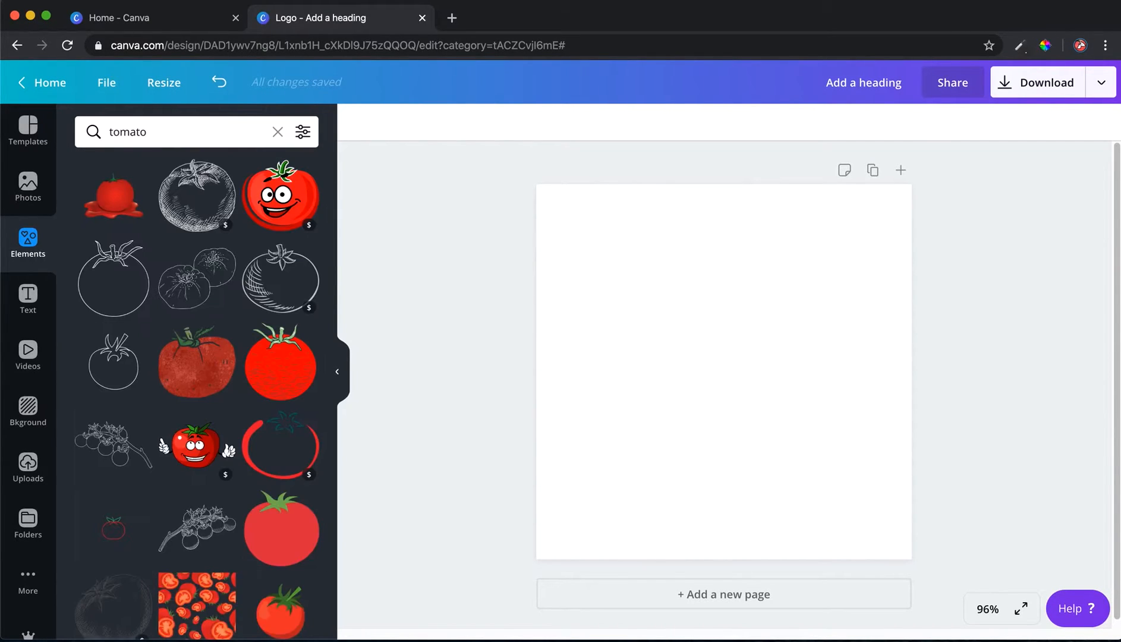
{"action": "scroll", "coordinate": [160, 350], "scroll_direction": "down", "scroll_amount": 3}
{"action": "scroll", "coordinate": [161, 350], "scroll_direction": "up", "scroll_amount": 3}
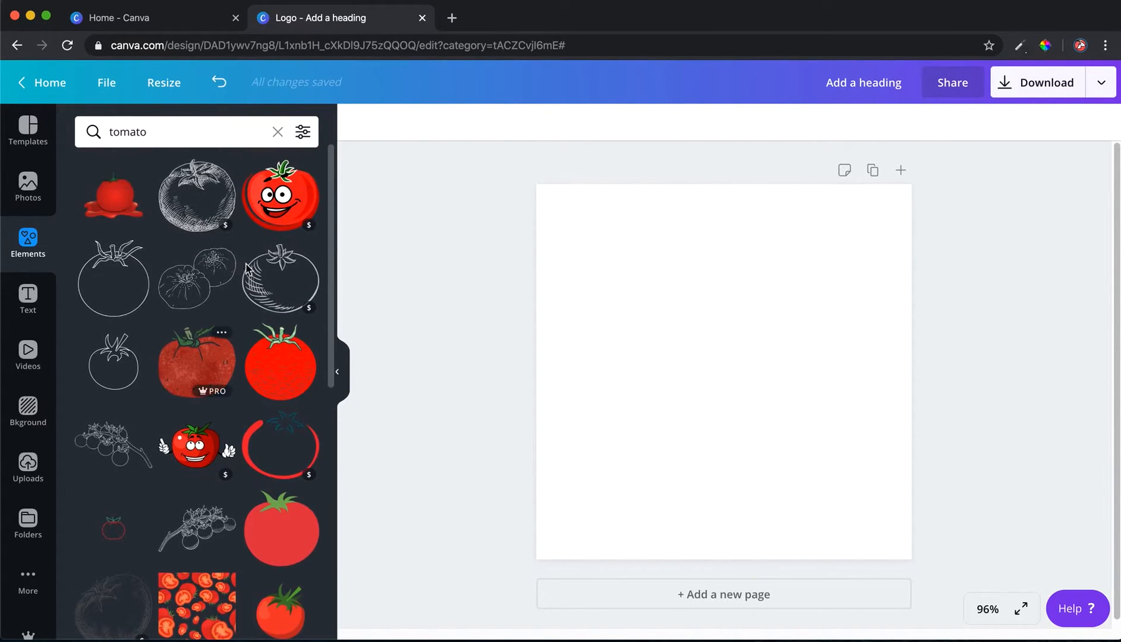
{"action": "left_click", "coordinate": [285, 205]}
{"action": "left_click_drag", "start_coordinate": [725, 368], "coordinate": [716, 352]}
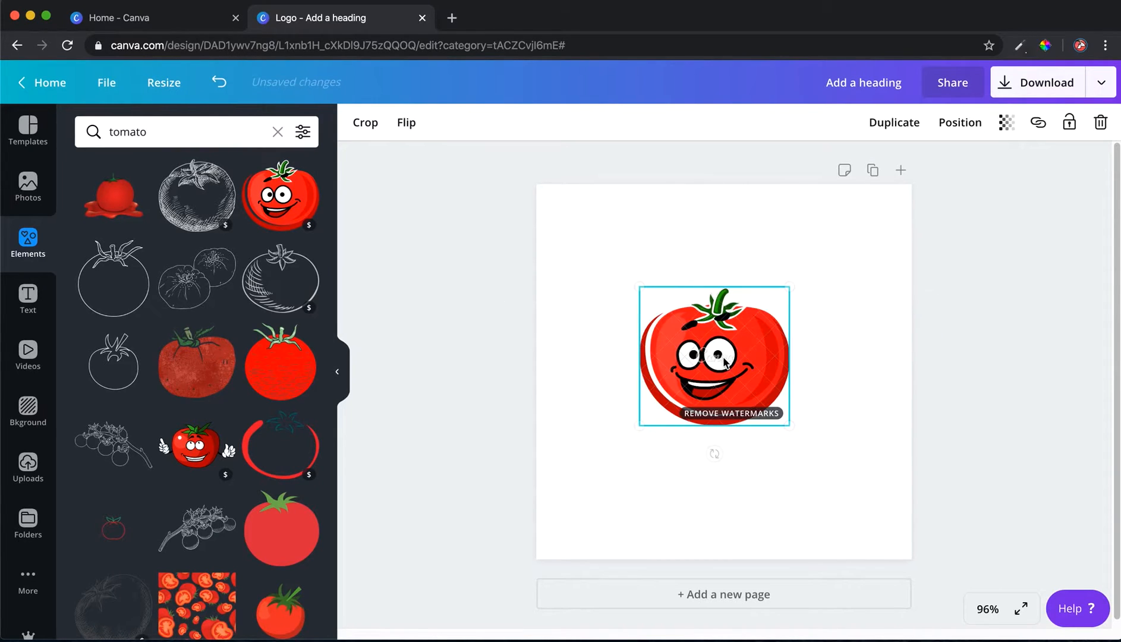
Browse further down the tomato results
{"action": "scroll", "coordinate": [127, 369], "scroll_direction": "down", "scroll_amount": 1}
{"action": "scroll", "coordinate": [127, 370], "scroll_direction": "down", "scroll_amount": 8}
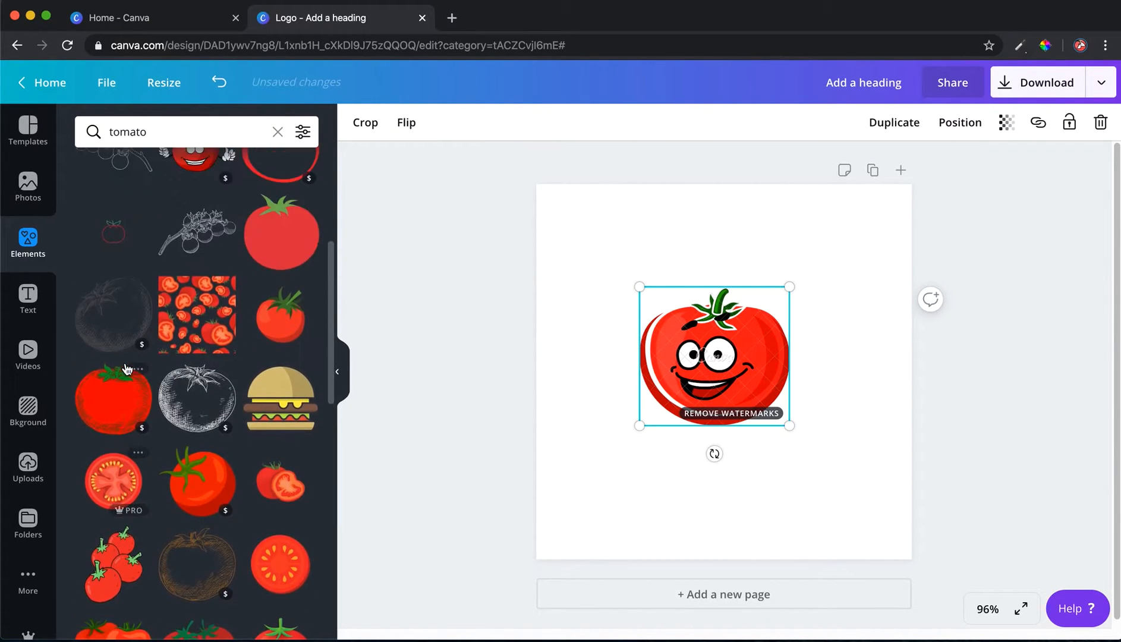
{"action": "scroll", "coordinate": [574, 457], "scroll_direction": "down", "scroll_amount": 1}
{"action": "scroll", "coordinate": [186, 388], "scroll_direction": "down", "scroll_amount": 10}
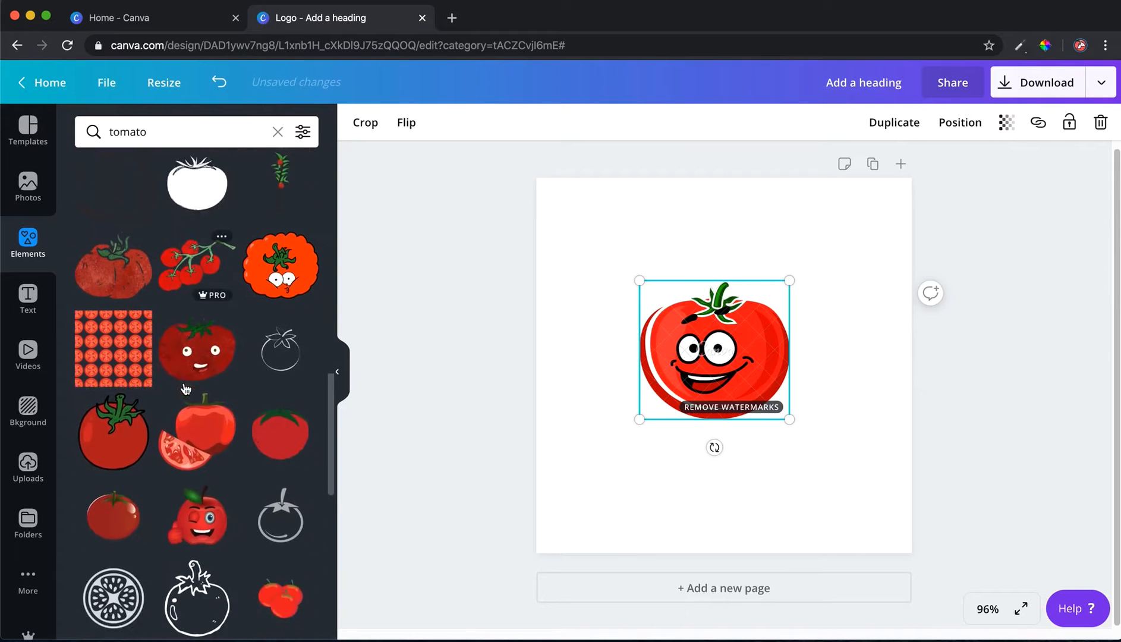
{"action": "scroll", "coordinate": [186, 388], "scroll_direction": "down", "scroll_amount": 8}
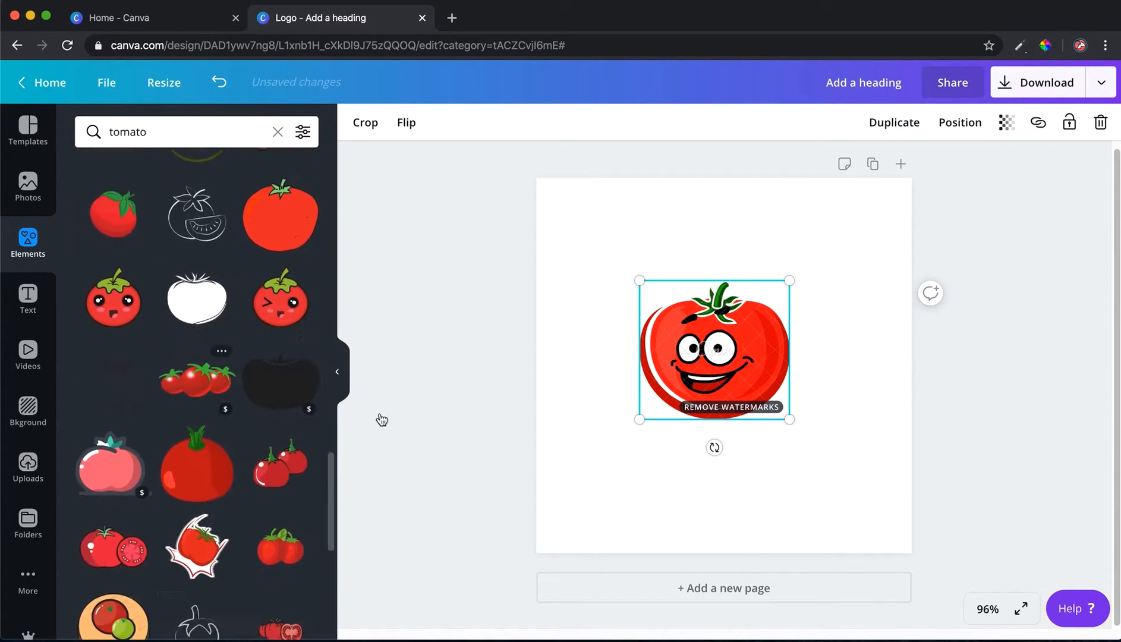
{"action": "left_click", "coordinate": [597, 431]}
Search the elements for gamer graphics
{"action": "left_click", "coordinate": [161, 129]}
{"action": "double_click", "coordinate": [161, 128]}
{"action": "type", "text": "gamer"}
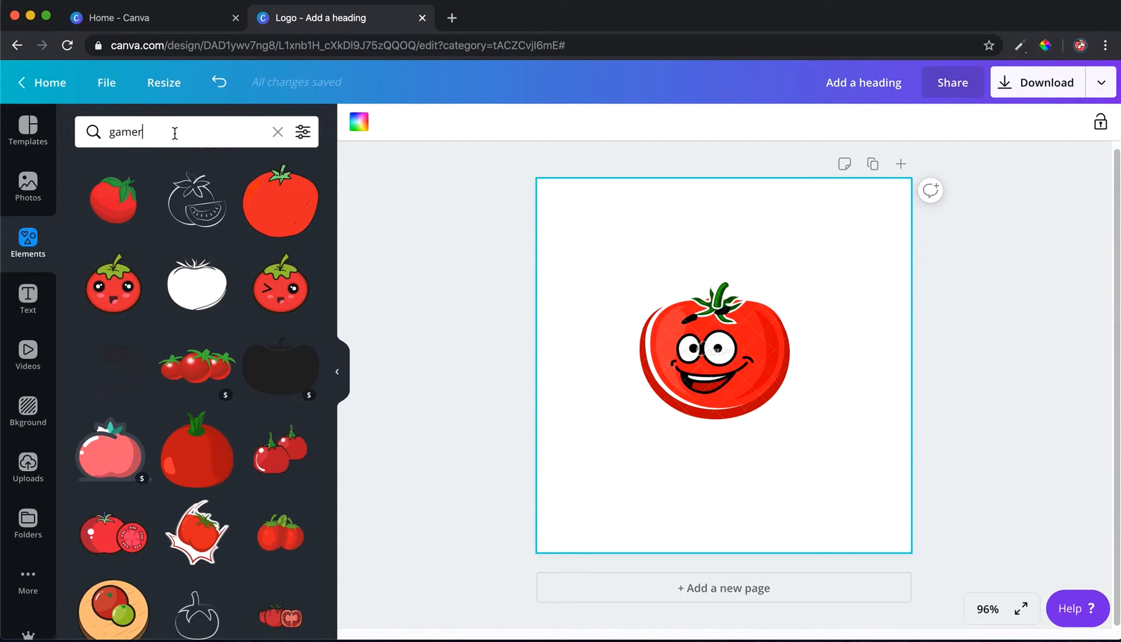
{"action": "key", "text": "Return"}
{"action": "scroll", "coordinate": [248, 269], "scroll_direction": "down", "scroll_amount": 5}
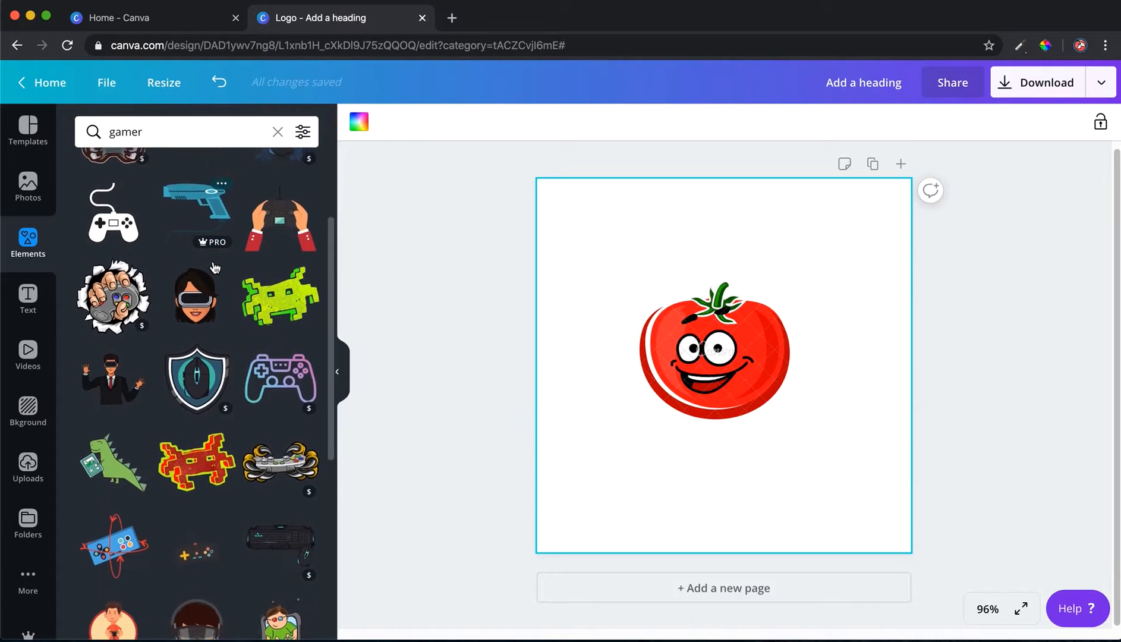
Add the green pixel space-invader graphic, shrink it and place it at the tomato's lower left
{"action": "left_click", "coordinate": [248, 269]}
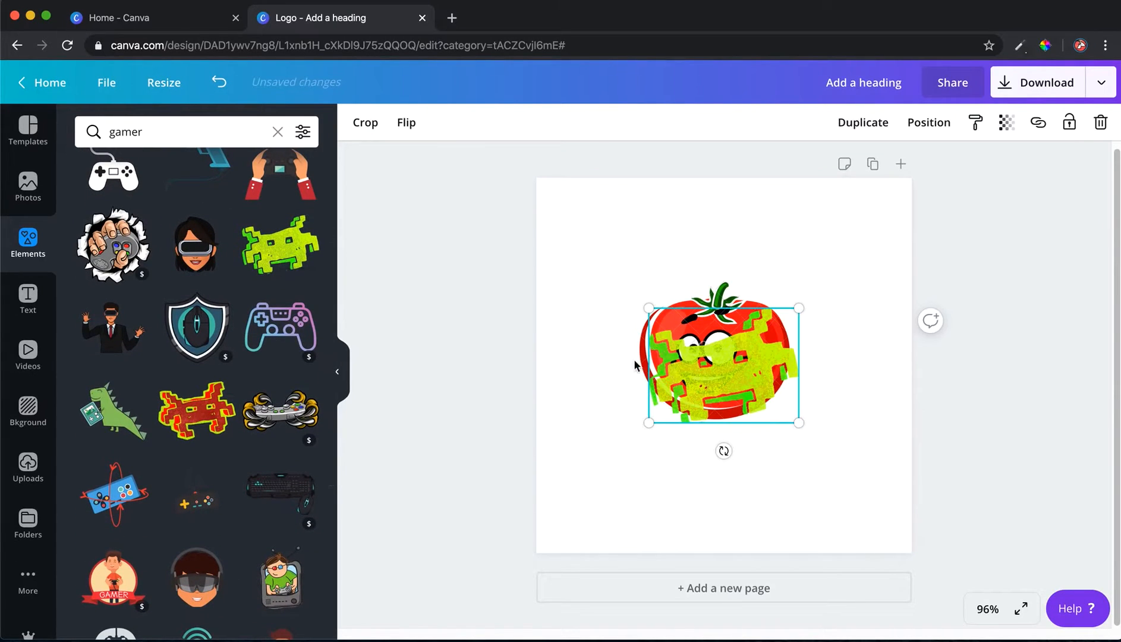
{"action": "left_click_drag", "start_coordinate": [660, 368], "coordinate": [618, 388]}
{"action": "left_click_drag", "start_coordinate": [603, 325], "coordinate": [676, 401]}
{"action": "left_click_drag", "start_coordinate": [629, 363], "coordinate": [671, 406]}
{"action": "left_click", "coordinate": [688, 412]}
{"action": "left_click", "coordinate": [672, 410]}
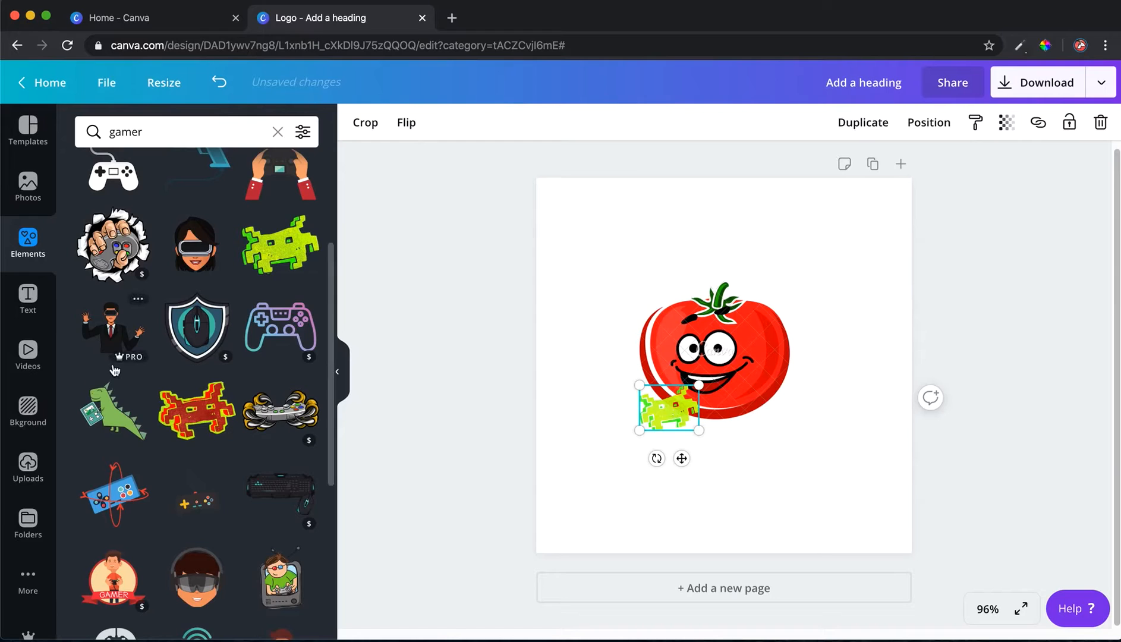
{"action": "left_click", "coordinate": [621, 378]}
{"action": "left_click", "coordinate": [667, 407]}
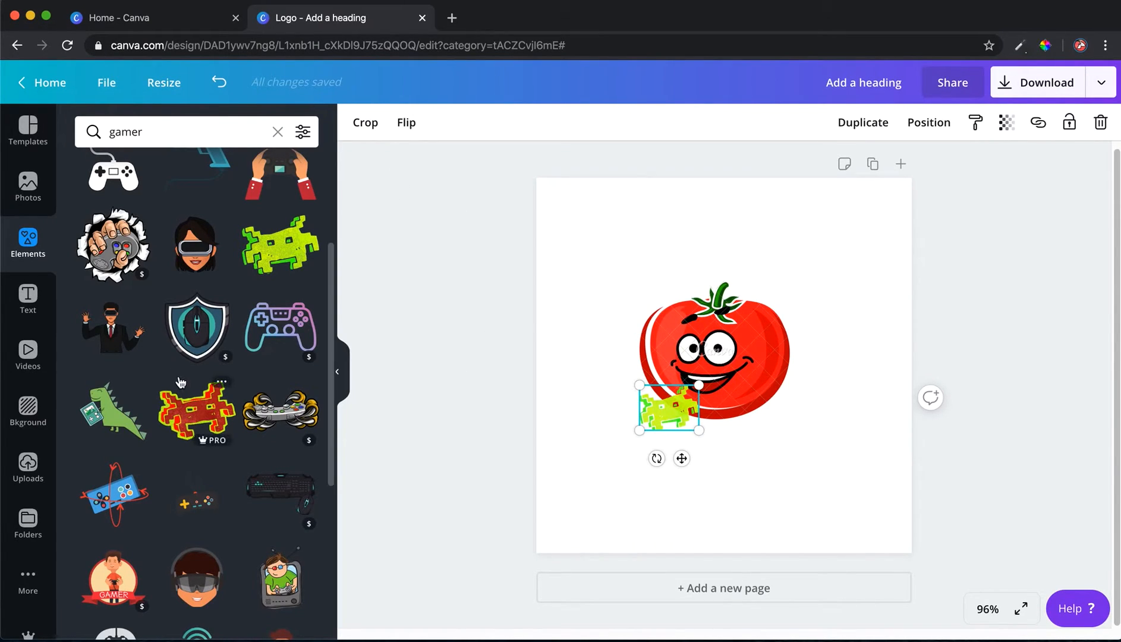
Add the white joystick graphic, shrink it and place it over the tomato's lower right
{"action": "scroll", "coordinate": [178, 380], "scroll_direction": "down", "scroll_amount": 7}
{"action": "scroll", "coordinate": [178, 379], "scroll_direction": "down", "scroll_amount": 2}
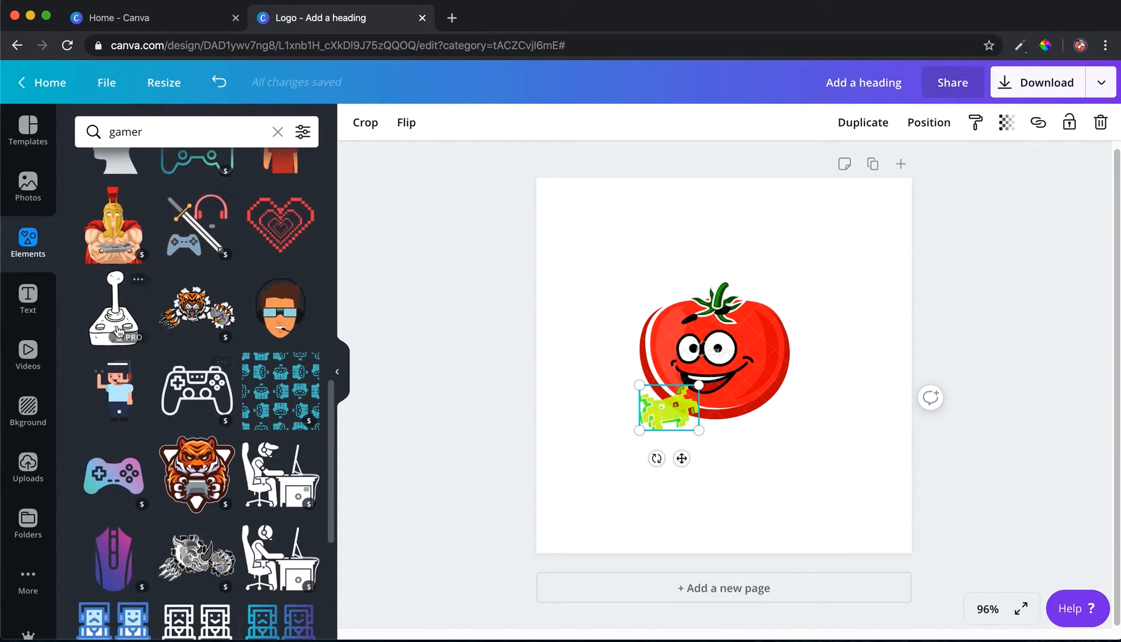
{"action": "left_click", "coordinate": [119, 321]}
{"action": "left_click_drag", "start_coordinate": [708, 428], "coordinate": [753, 428]}
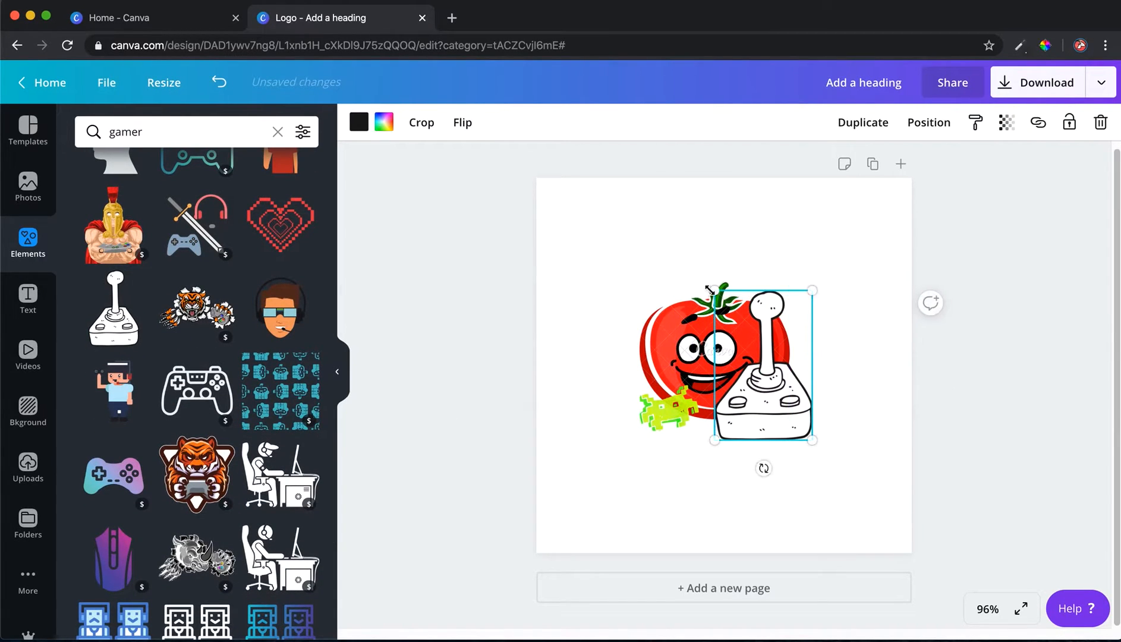
{"action": "left_click_drag", "start_coordinate": [715, 291], "coordinate": [750, 346]}
{"action": "left_click_drag", "start_coordinate": [766, 422], "coordinate": [730, 408]}
{"action": "left_click_drag", "start_coordinate": [712, 329], "coordinate": [718, 336]}
{"action": "left_click_drag", "start_coordinate": [739, 411], "coordinate": [742, 405]}
Delete the space-invader graphic
{"action": "left_click", "coordinate": [670, 409]}
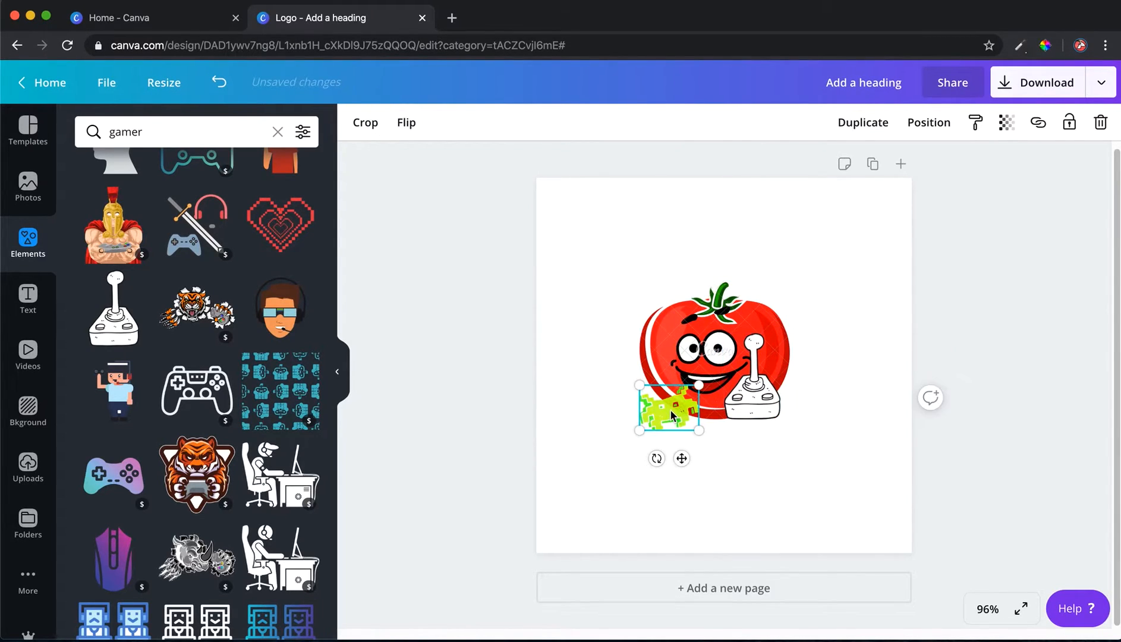
{"action": "key", "text": "Delete"}
Recolour the joystick, trying blue, red and green before settling on yellow
{"action": "left_click", "coordinate": [755, 400]}
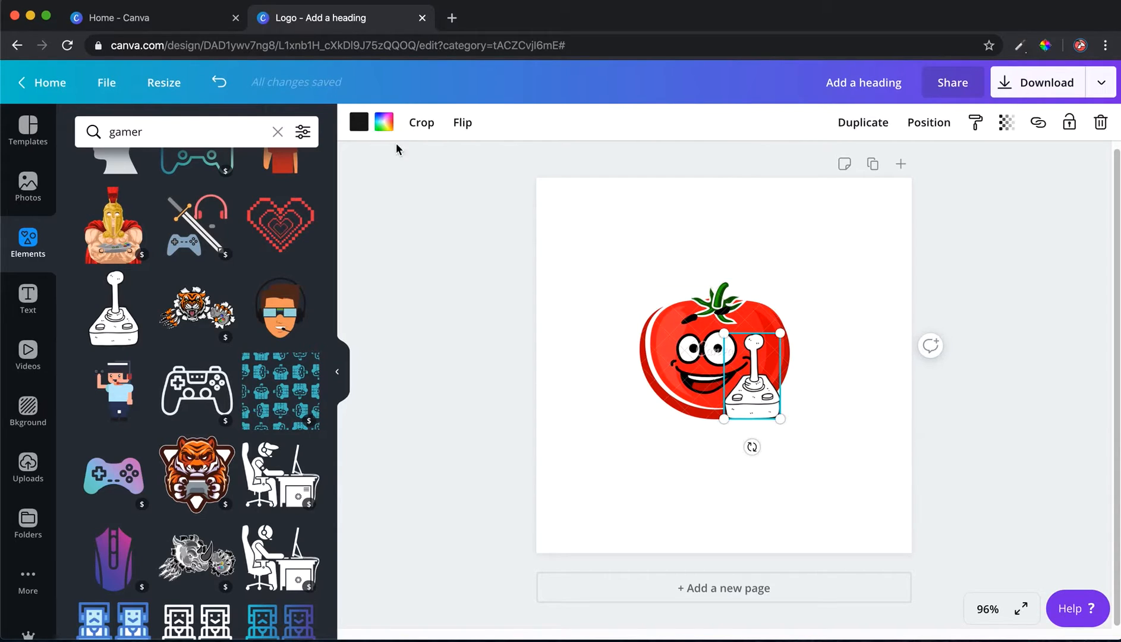
{"action": "left_click", "coordinate": [384, 121]}
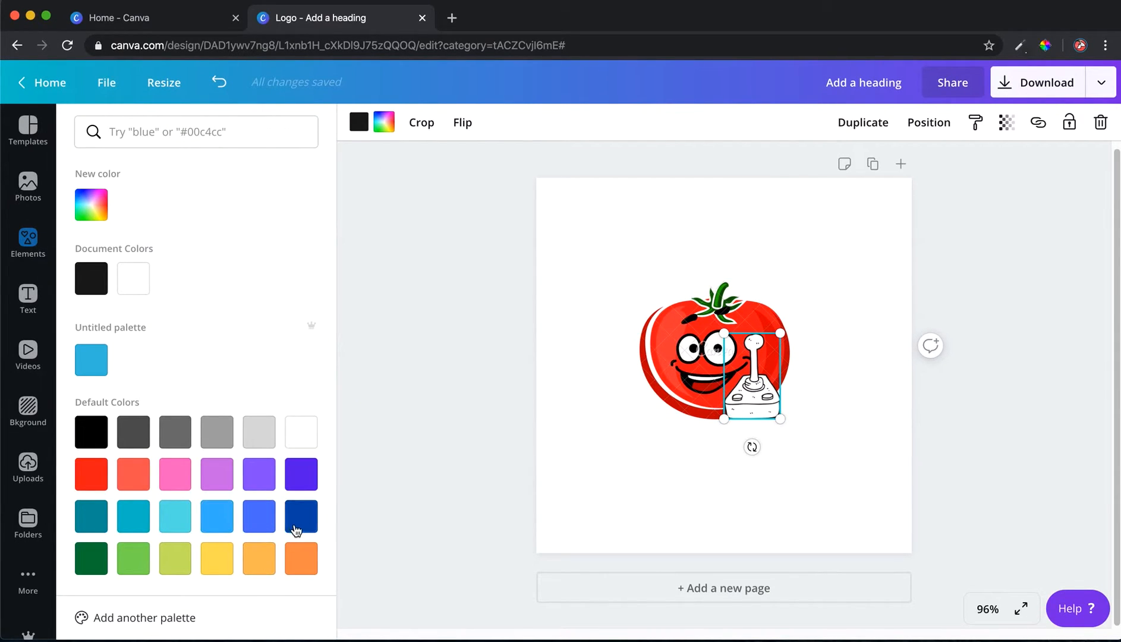
{"action": "left_click", "coordinate": [296, 528]}
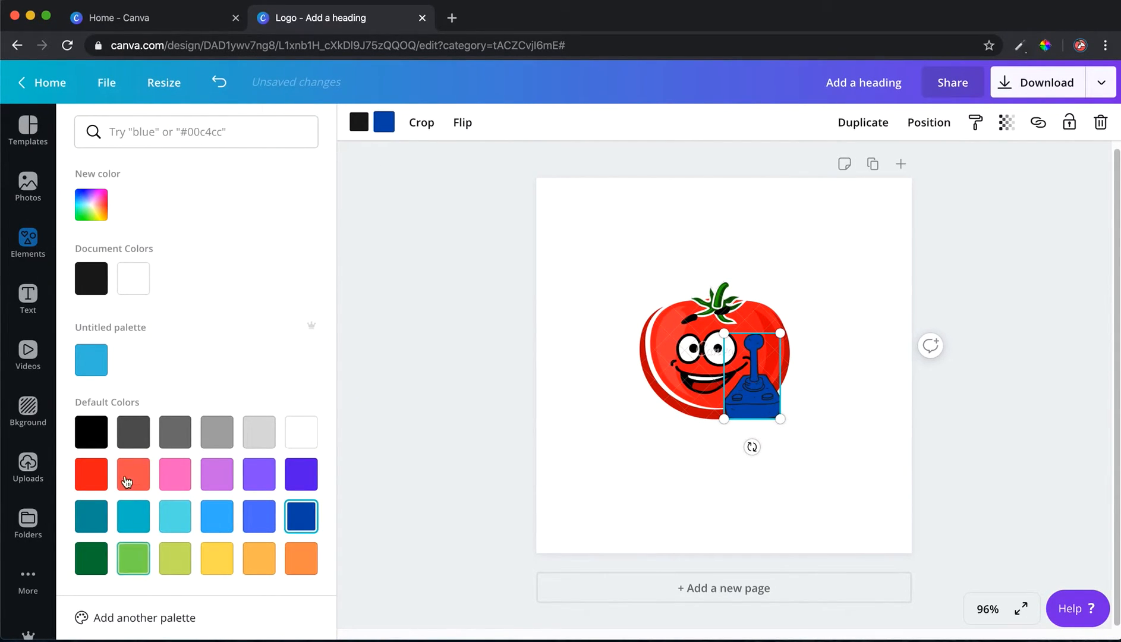
{"action": "left_click", "coordinate": [95, 440]}
{"action": "left_click", "coordinate": [132, 470]}
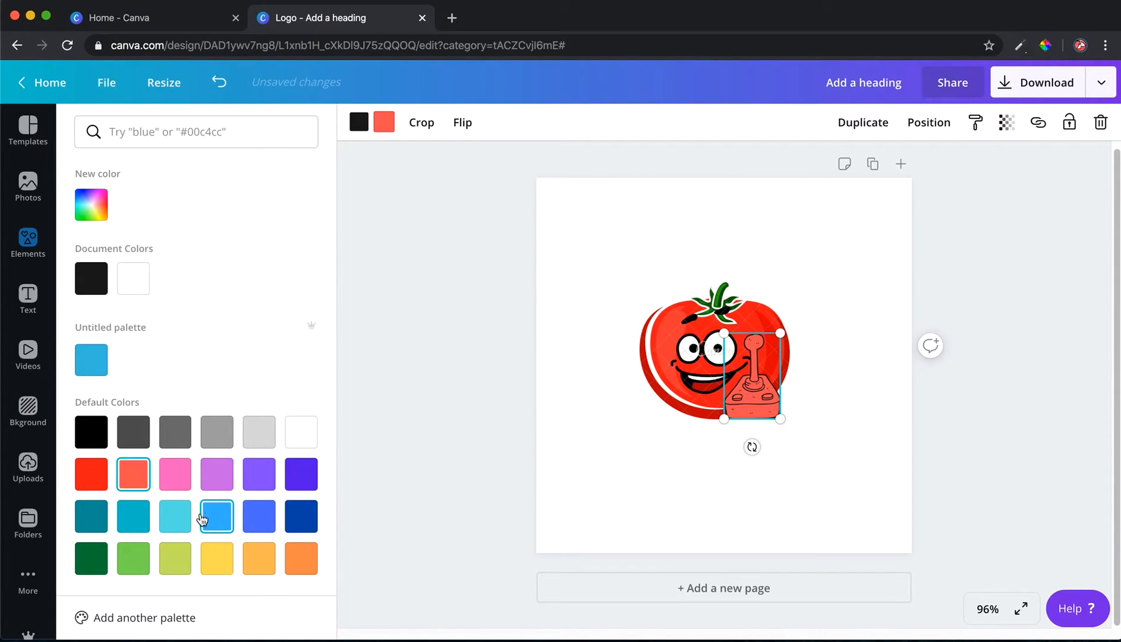
{"action": "left_click", "coordinate": [137, 562]}
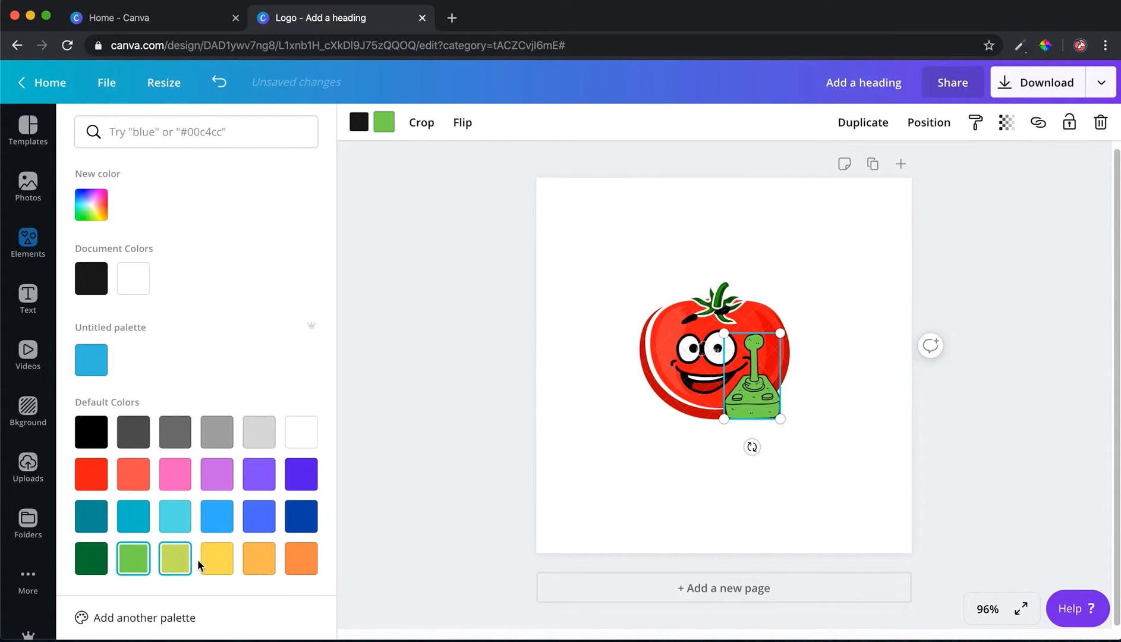
{"action": "left_click", "coordinate": [208, 562]}
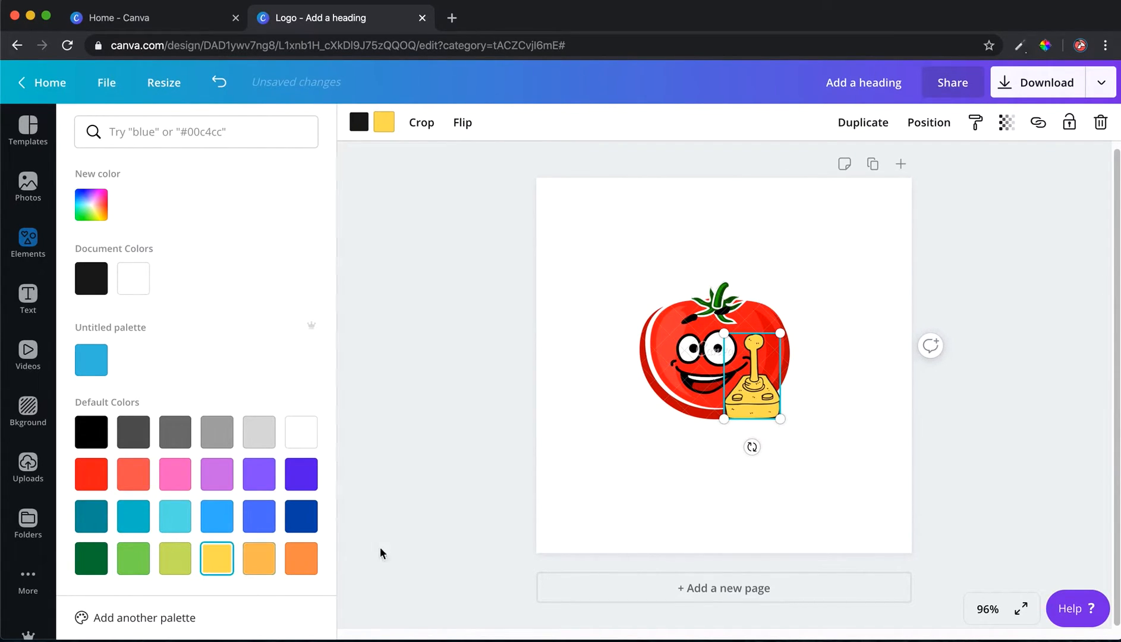
Nudge the joystick slightly lower on the tomato
{"action": "left_click_drag", "start_coordinate": [740, 421], "coordinate": [739, 432]}
{"action": "left_click", "coordinate": [681, 397]}
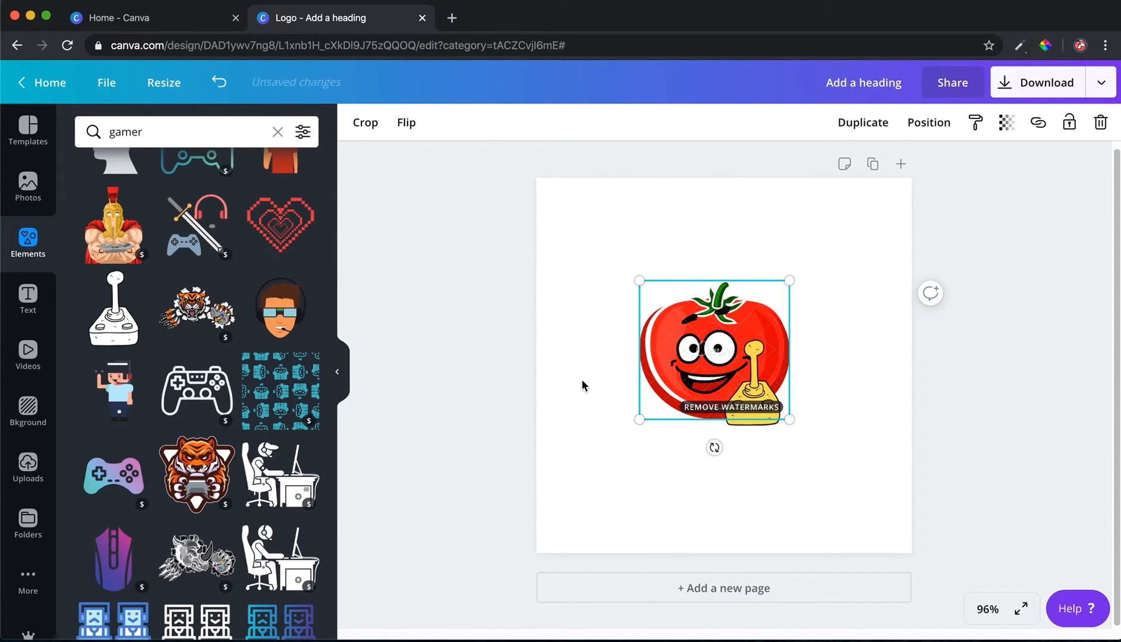
{"action": "left_click", "coordinate": [577, 432]}
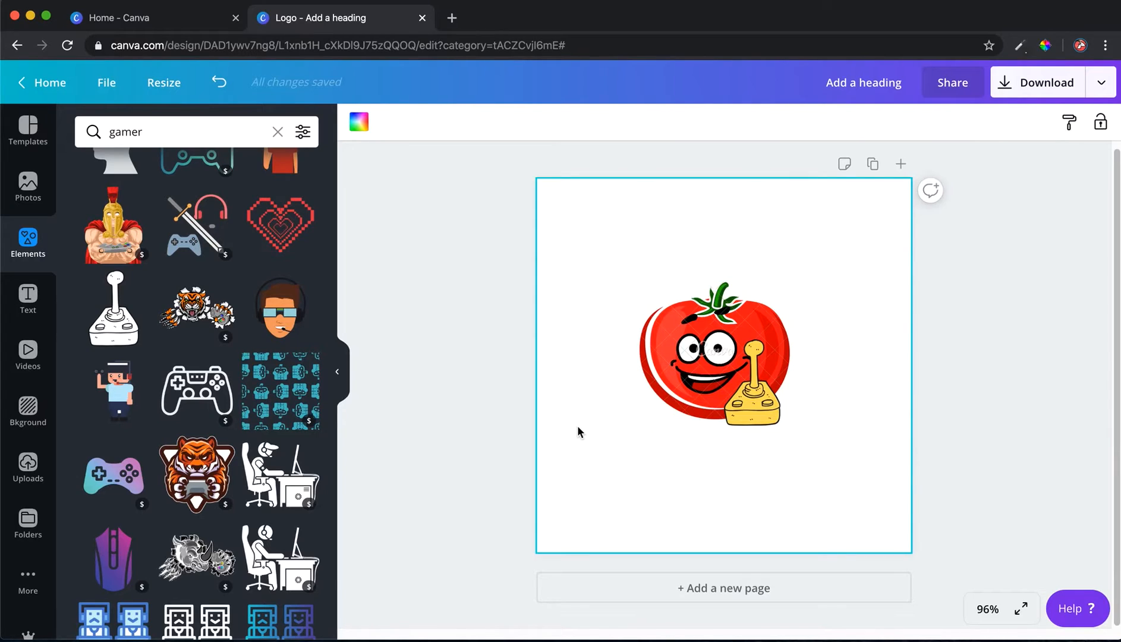
Select the tomato and joystick together and move them to the left side of the page
{"action": "left_click_drag", "start_coordinate": [612, 272], "coordinate": [814, 473]}
{"action": "left_click_drag", "start_coordinate": [724, 371], "coordinate": [650, 362]}
{"action": "left_click", "coordinate": [527, 405]}
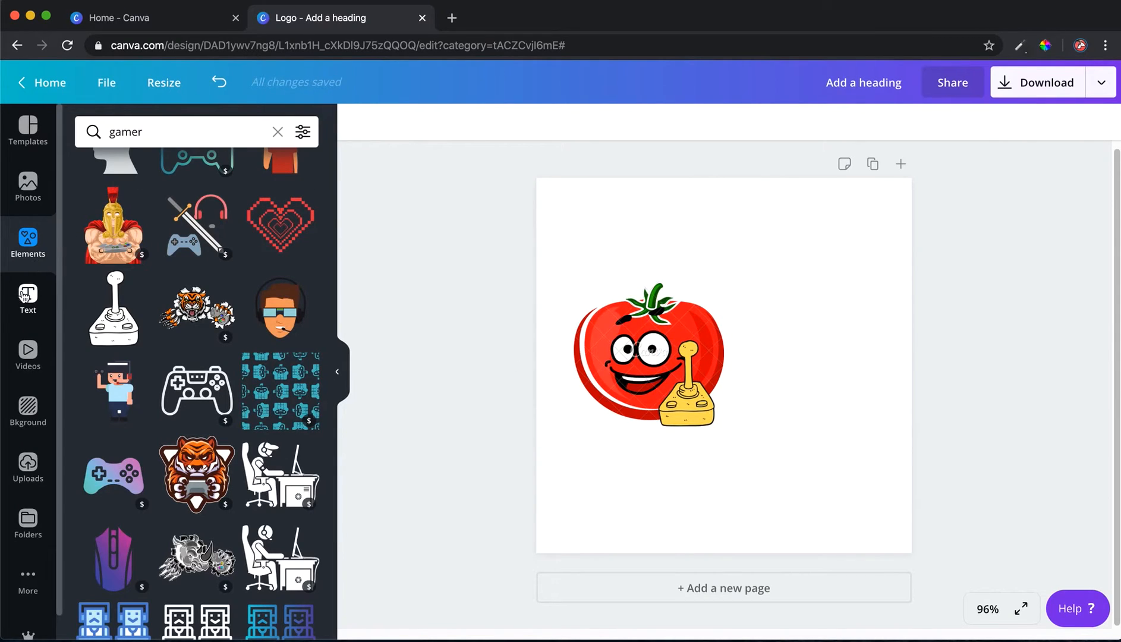
Add a heading text box and place it to the right of the tomato
{"action": "left_click", "coordinate": [28, 295]}
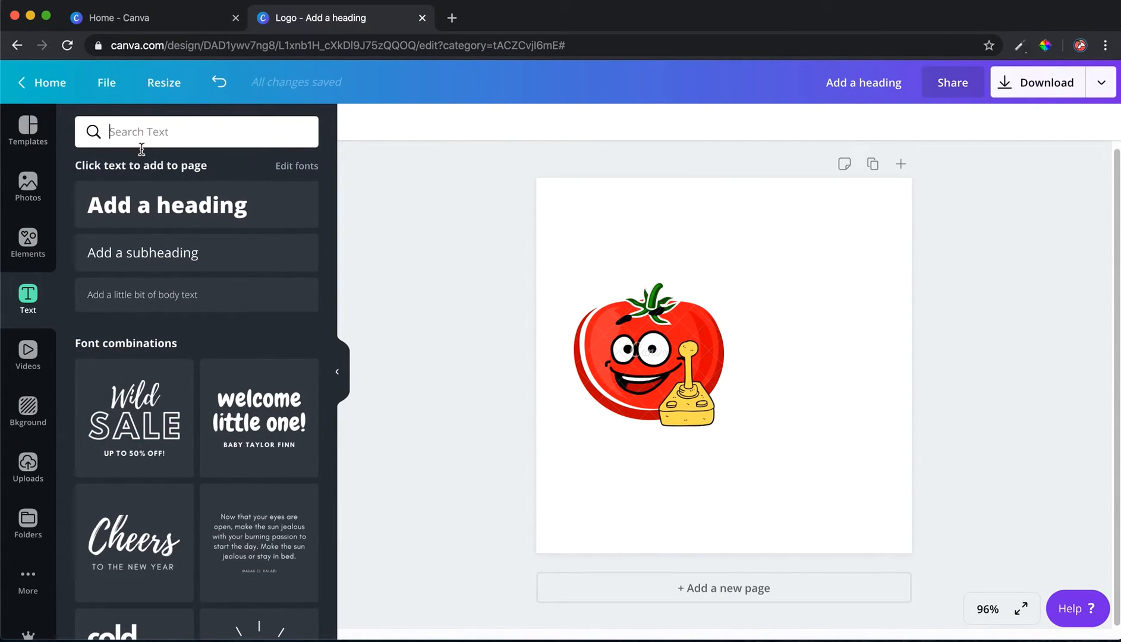
{"action": "left_click", "coordinate": [141, 211]}
{"action": "left_click_drag", "start_coordinate": [682, 357], "coordinate": [806, 368]}
{"action": "left_click", "coordinate": [765, 432]}
Scale the tomato and joystick down to a smaller size
{"action": "left_click_drag", "start_coordinate": [682, 344], "coordinate": [729, 351]}
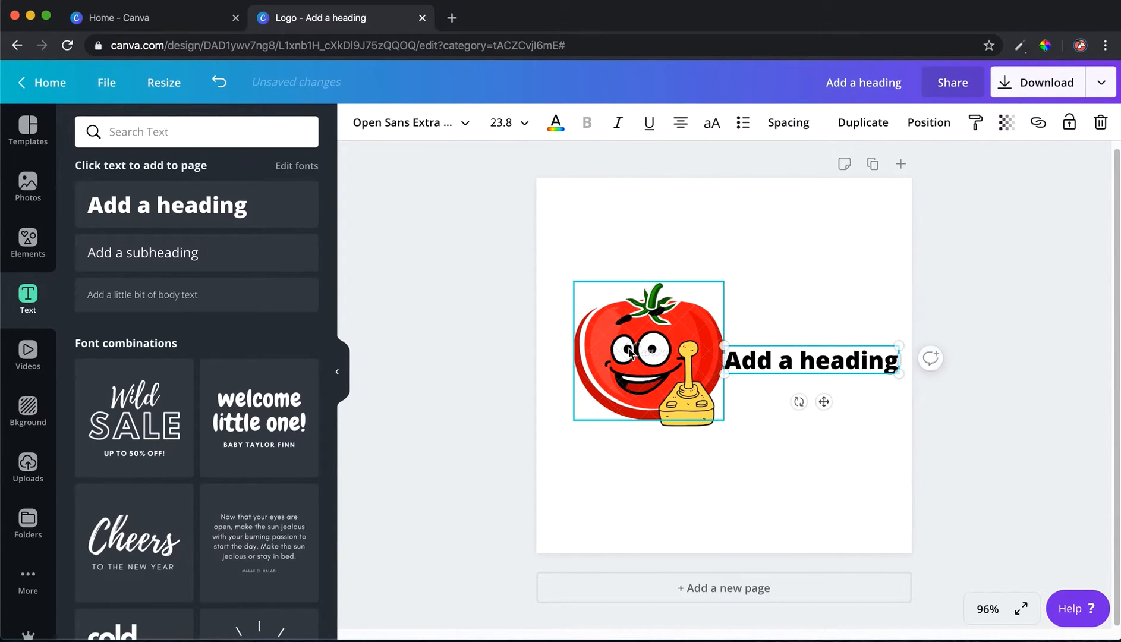
{"action": "left_click", "coordinate": [575, 299]}
{"action": "left_click_drag", "start_coordinate": [588, 293], "coordinate": [614, 313]}
{"action": "left_click_drag", "start_coordinate": [636, 352], "coordinate": [636, 357]}
{"action": "left_click_drag", "start_coordinate": [603, 314], "coordinate": [654, 388]}
{"action": "key", "text": "super+z"}
{"action": "left_click", "coordinate": [573, 275]}
{"action": "left_click_drag", "start_coordinate": [574, 275], "coordinate": [596, 313]}
Move the heading beside the tomato and replace its text with tomatoGamer
{"action": "left_click_drag", "start_coordinate": [790, 371], "coordinate": [766, 372]}
{"action": "left_click", "coordinate": [770, 364]}
{"action": "mouse_move", "coordinate": [701, 361]}
{"action": "left_mouse_down"}
{"action": "mouse_move", "coordinate": [869, 373]}
{"action": "mouse_move", "coordinate": [706, 361]}
{"action": "left_mouse_up"}
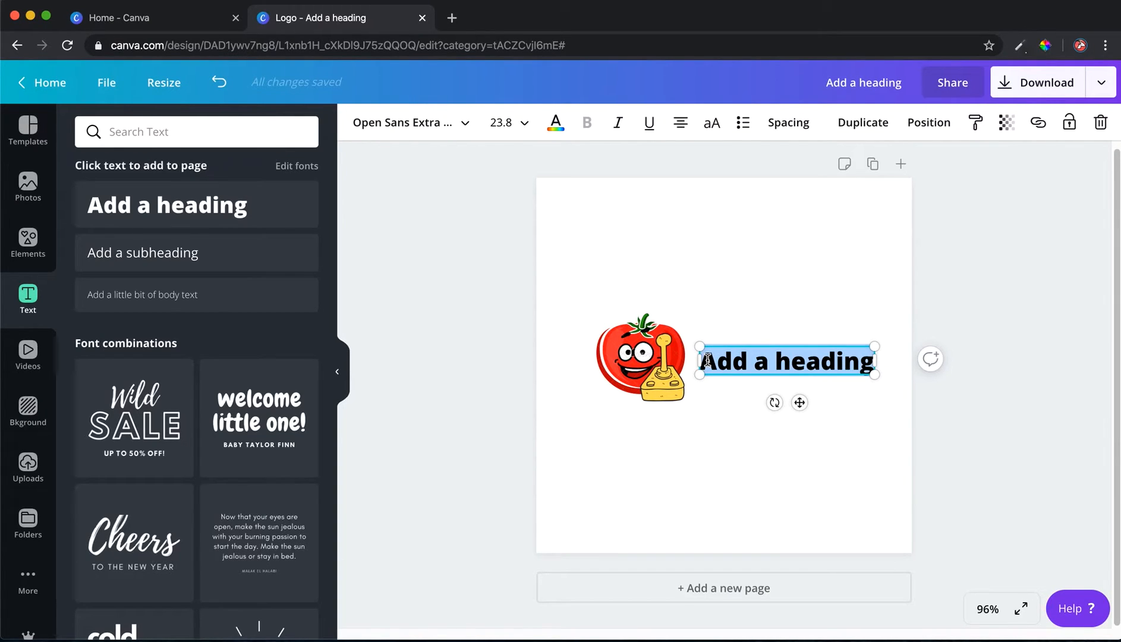
{"action": "type", "text": "tomoa"}
{"action": "key", "text": "BackSpace"}
{"action": "key", "text": "BackSpace"}
{"action": "type", "text": "atoGamer"}
{"action": "left_click", "coordinate": [701, 490]}
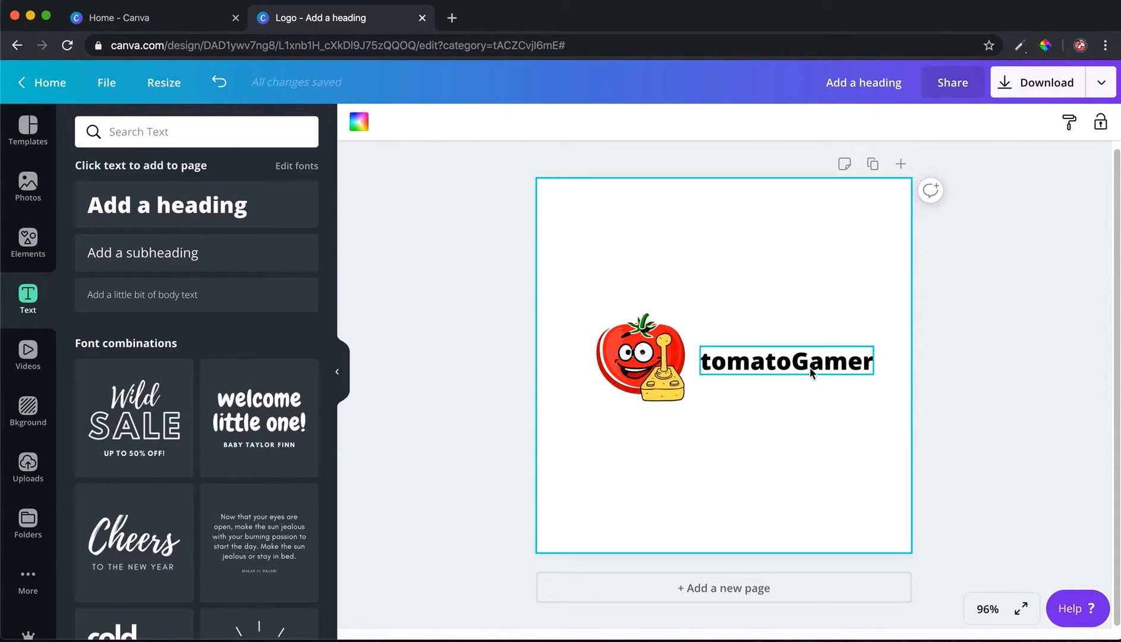
Change the heading's font to Abibas and nudge it back next to the tomato
{"action": "left_click", "coordinate": [772, 367]}
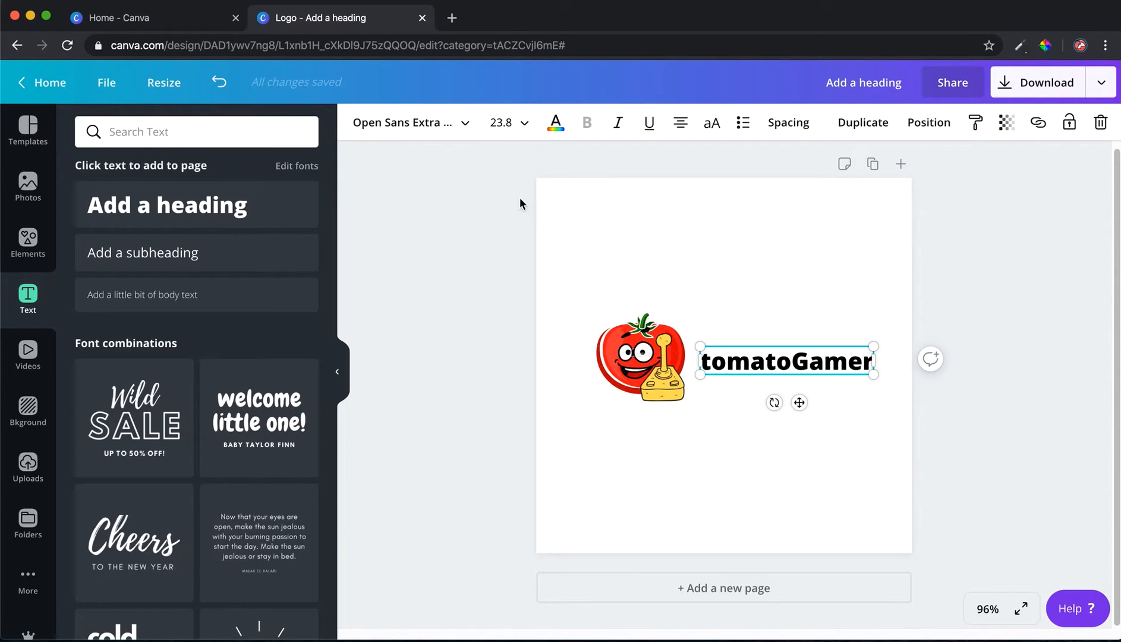
{"action": "left_click", "coordinate": [468, 128]}
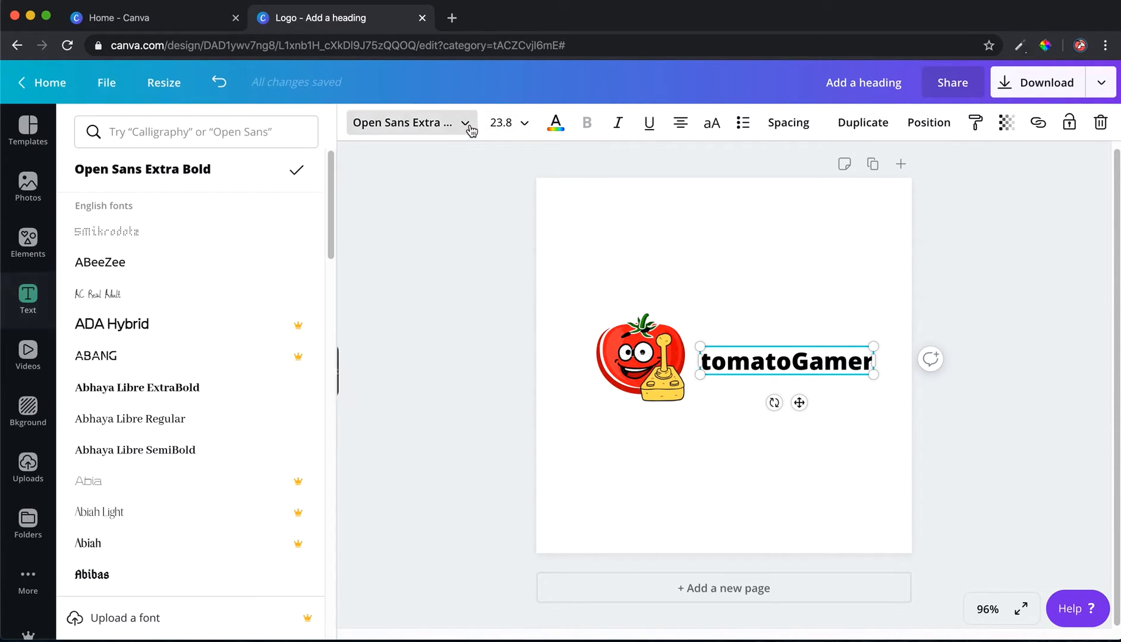
{"action": "scroll", "coordinate": [200, 431], "scroll_direction": "down", "scroll_amount": 5}
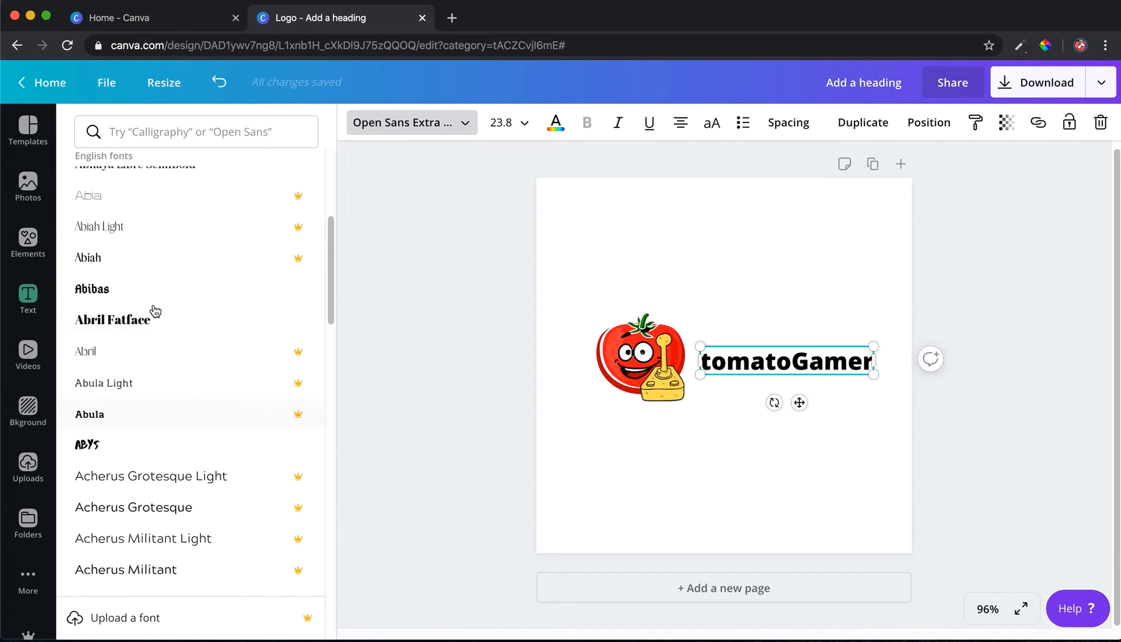
{"action": "left_click", "coordinate": [149, 291]}
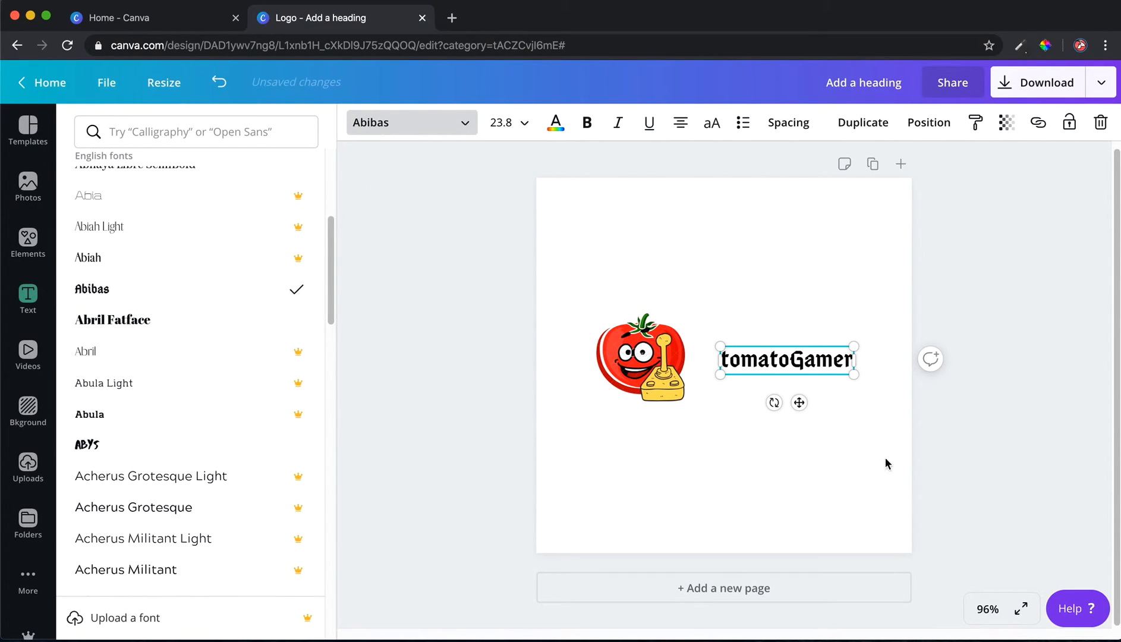
{"action": "left_click_drag", "start_coordinate": [783, 370], "coordinate": [763, 361]}
{"action": "left_click", "coordinate": [754, 483]}
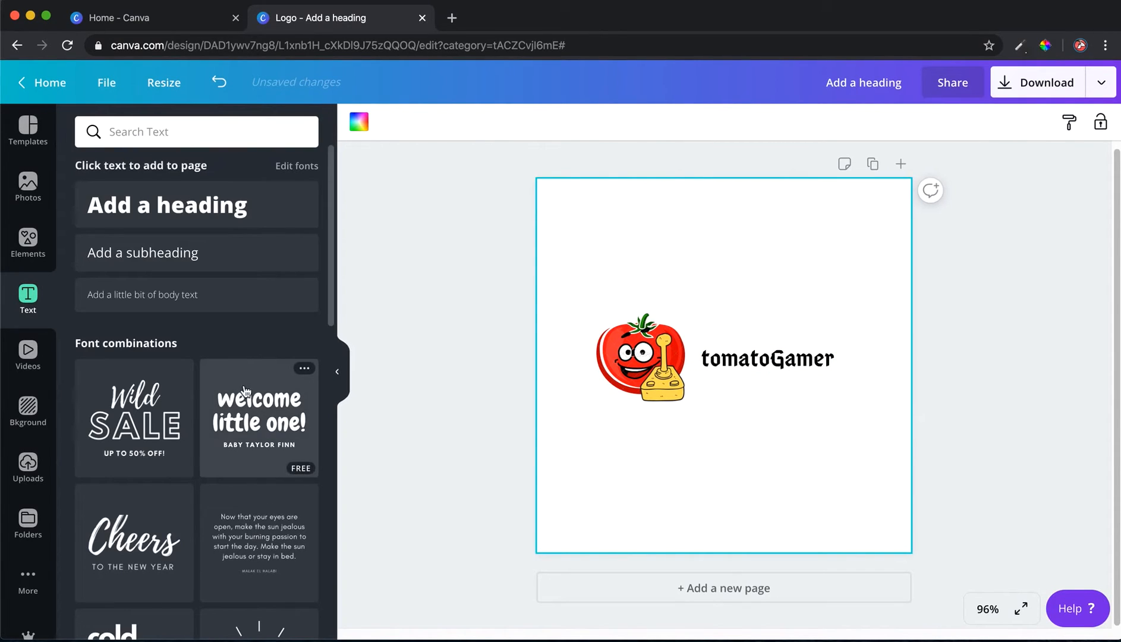
Set the heading's text colour to light blue, after trying dark blue
{"action": "left_click", "coordinate": [749, 362]}
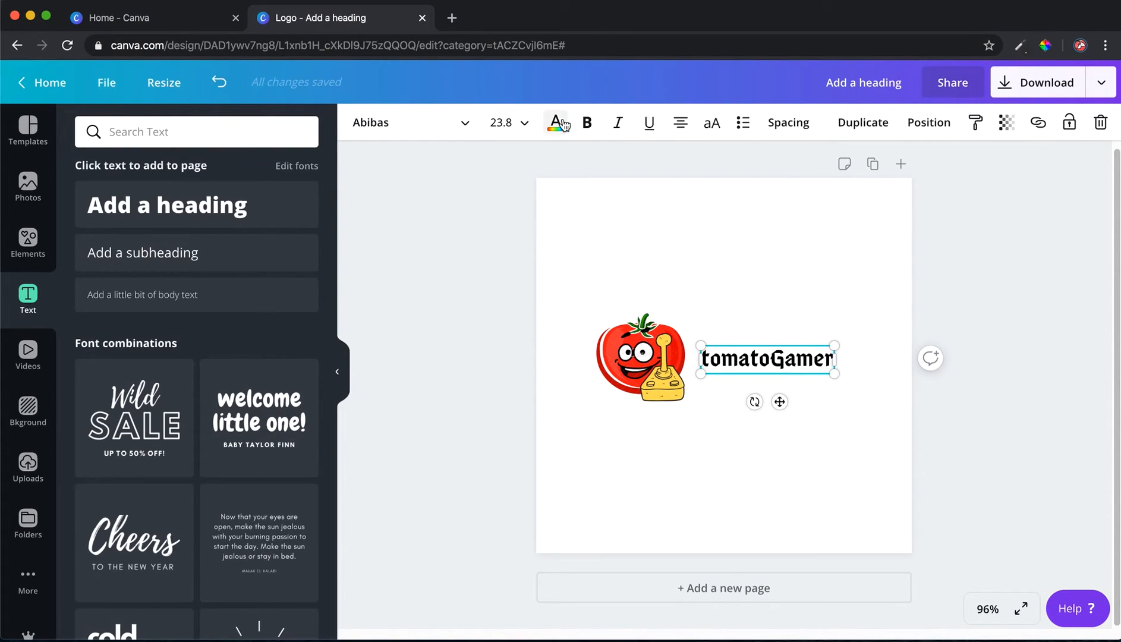
{"action": "left_click", "coordinate": [555, 122]}
{"action": "left_click", "coordinate": [301, 515]}
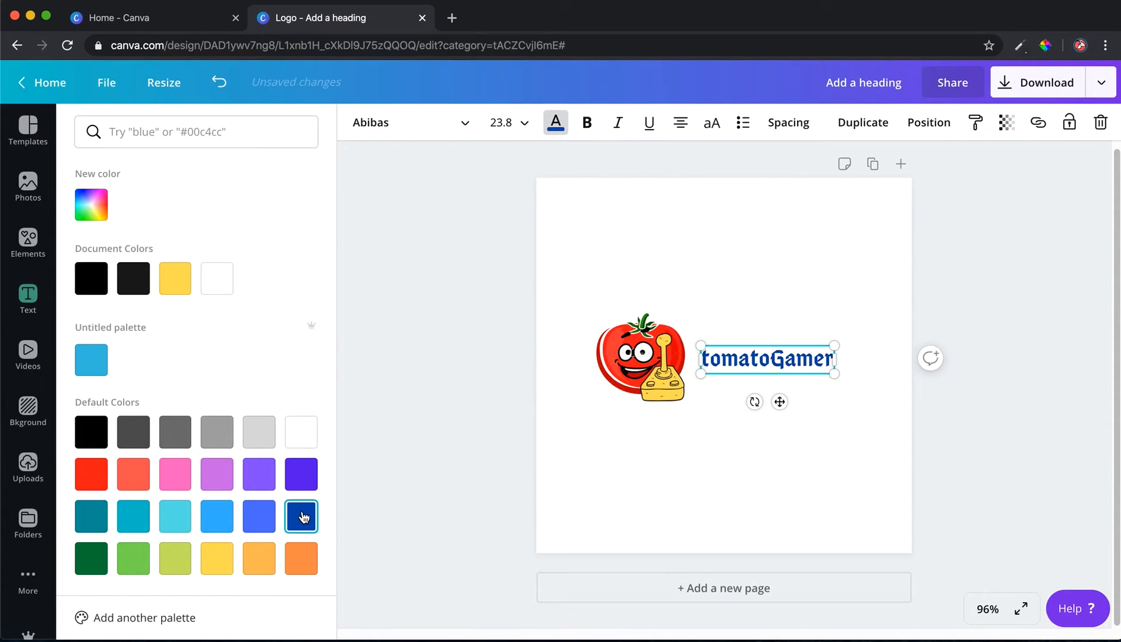
{"action": "left_click", "coordinate": [207, 521]}
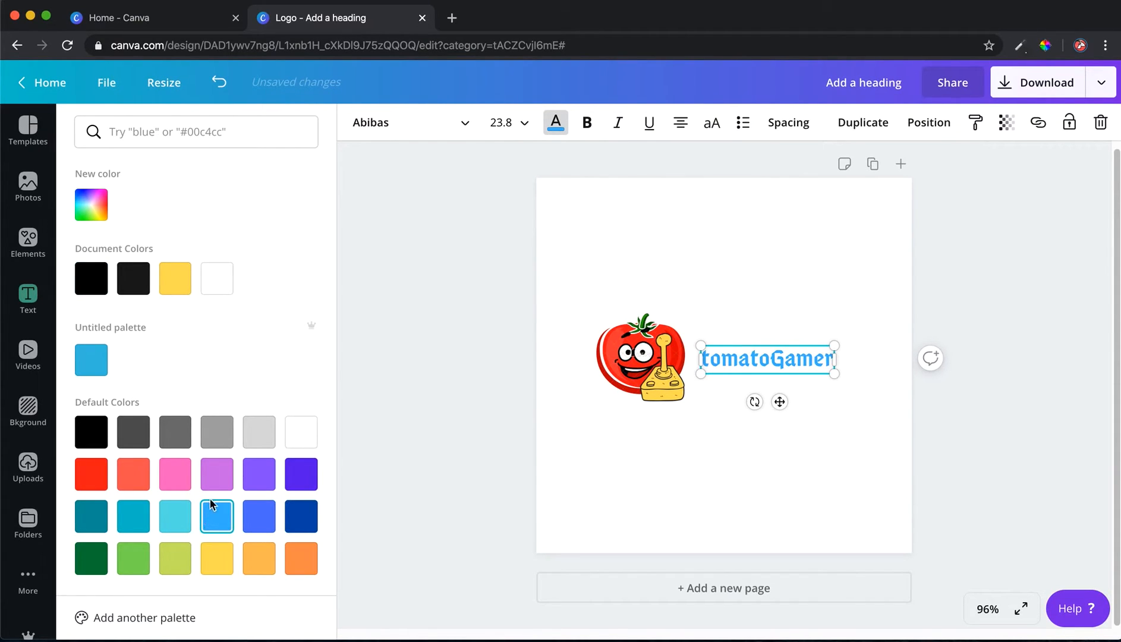
{"action": "left_click", "coordinate": [654, 523]}
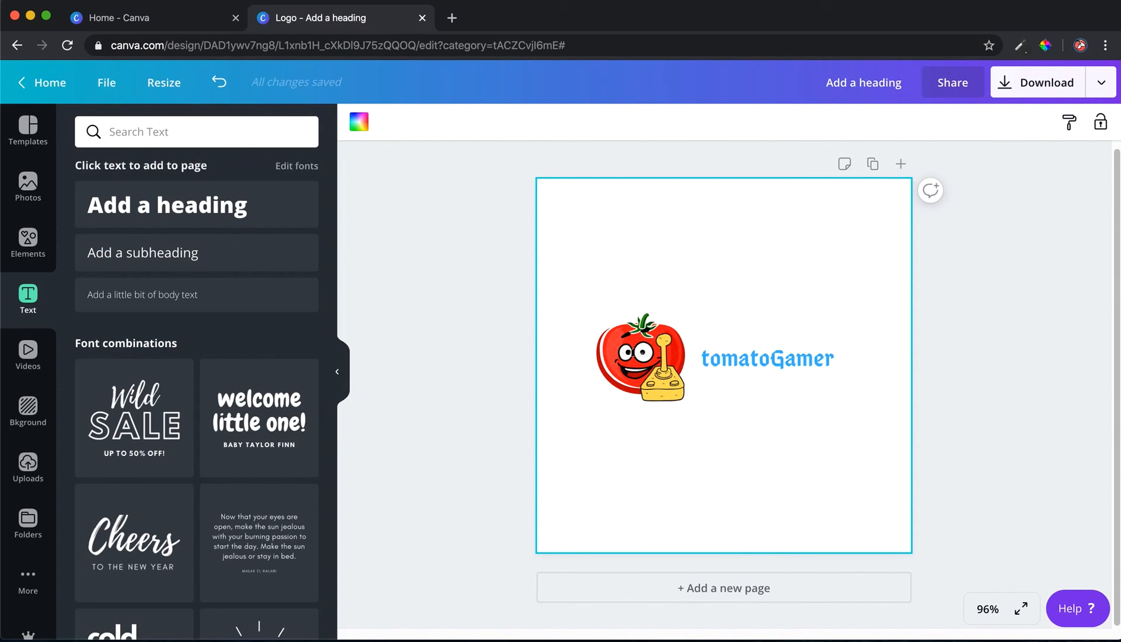
{"action": "right_click", "coordinate": [994, 633]}
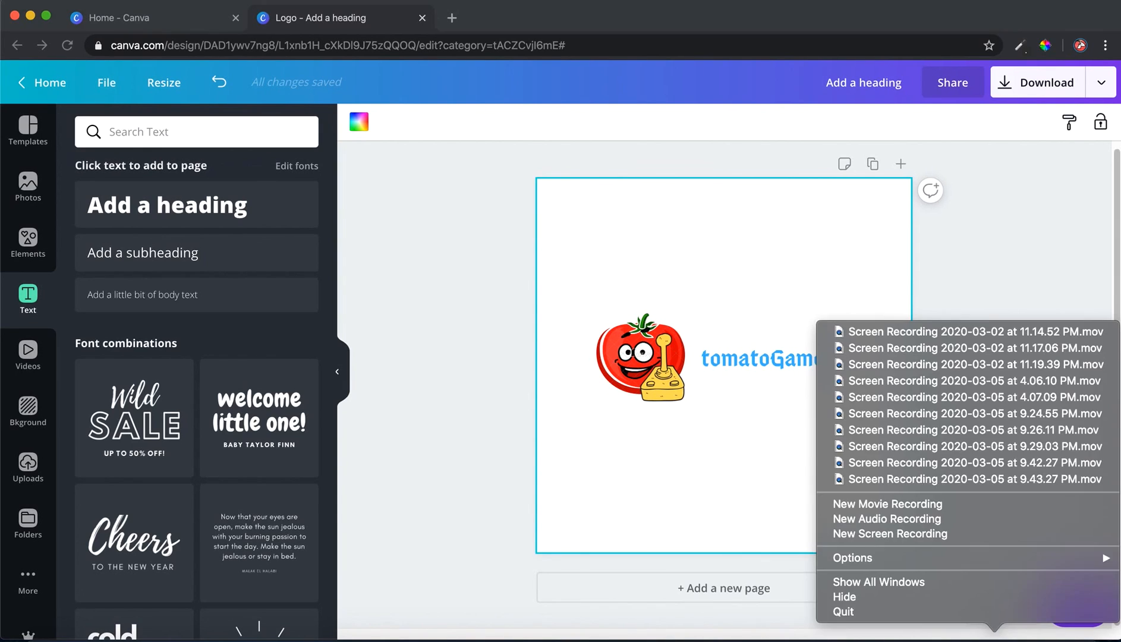
{"action": "left_click", "coordinate": [915, 534]}
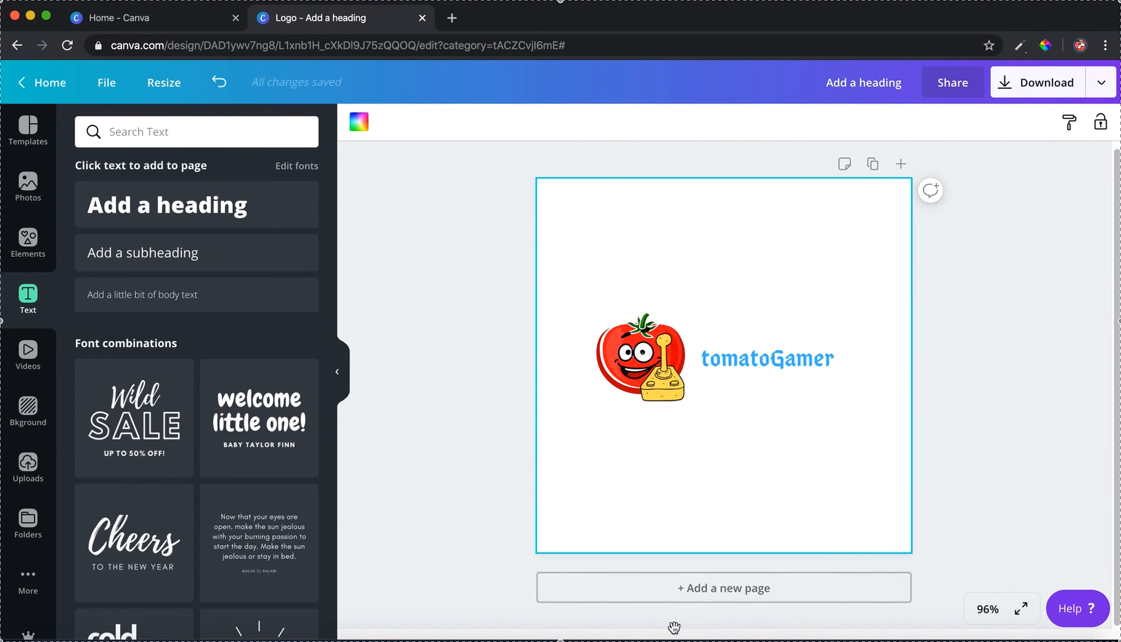